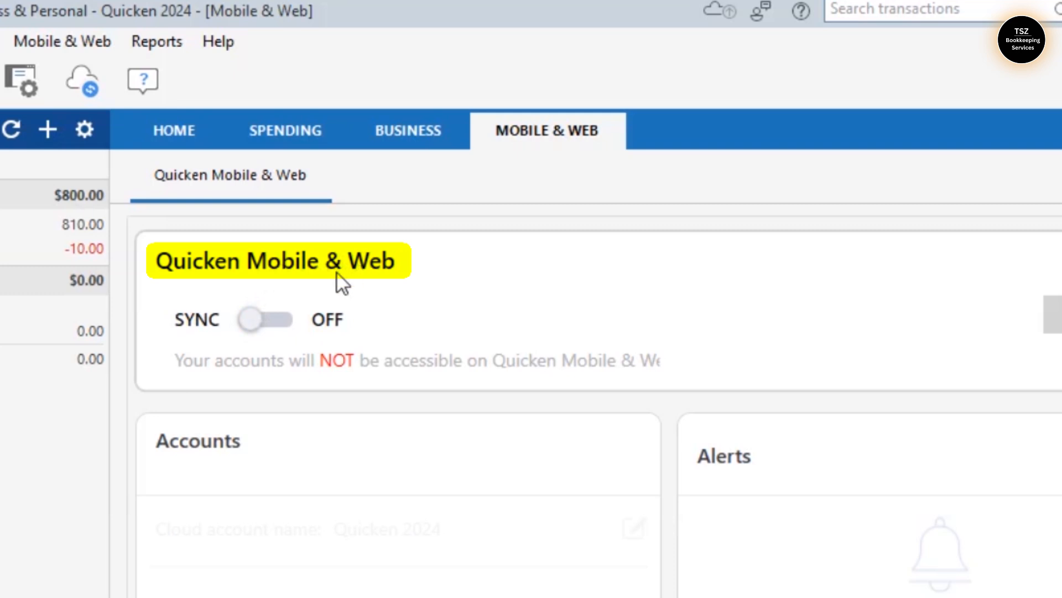
Turn on Quicken Mobile & Web sync and sync the accounts to the cloud
{"action": "left_click", "coordinate": [259, 335]}
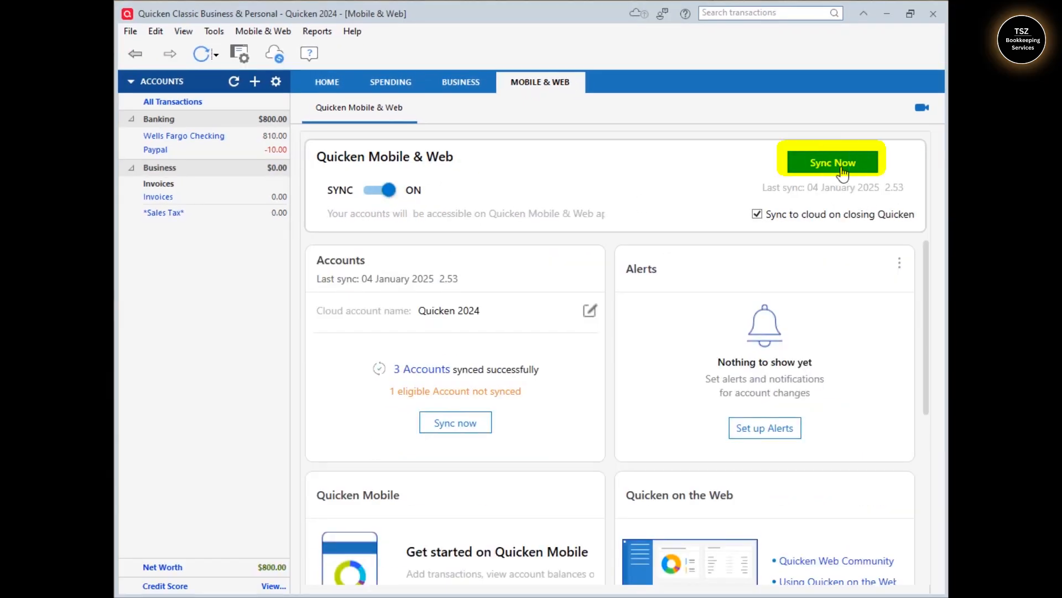
{"action": "left_click", "coordinate": [840, 163]}
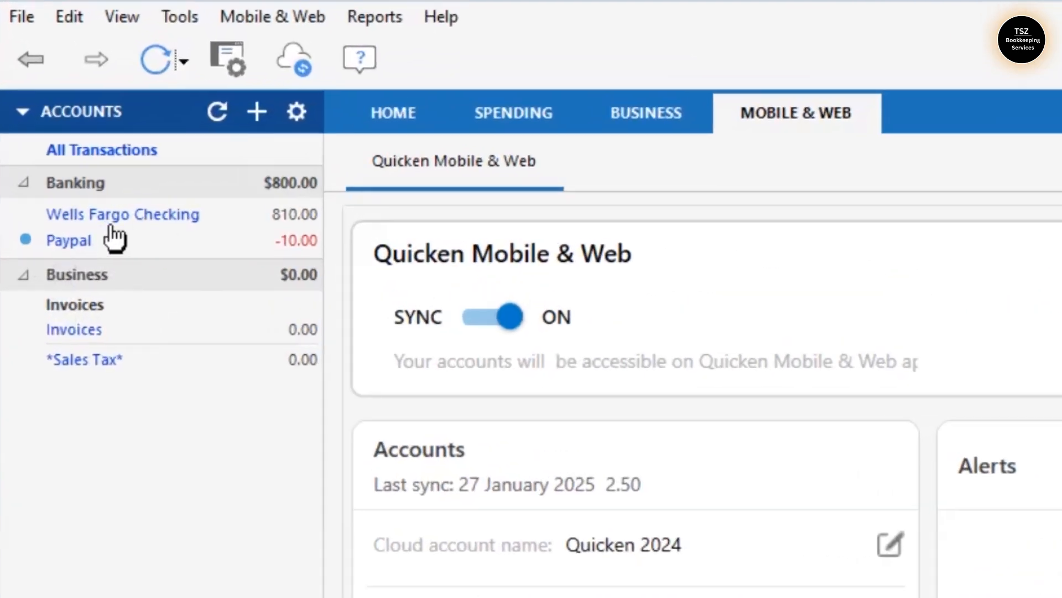
{"action": "mouse_move", "coordinate": [25, 242]}
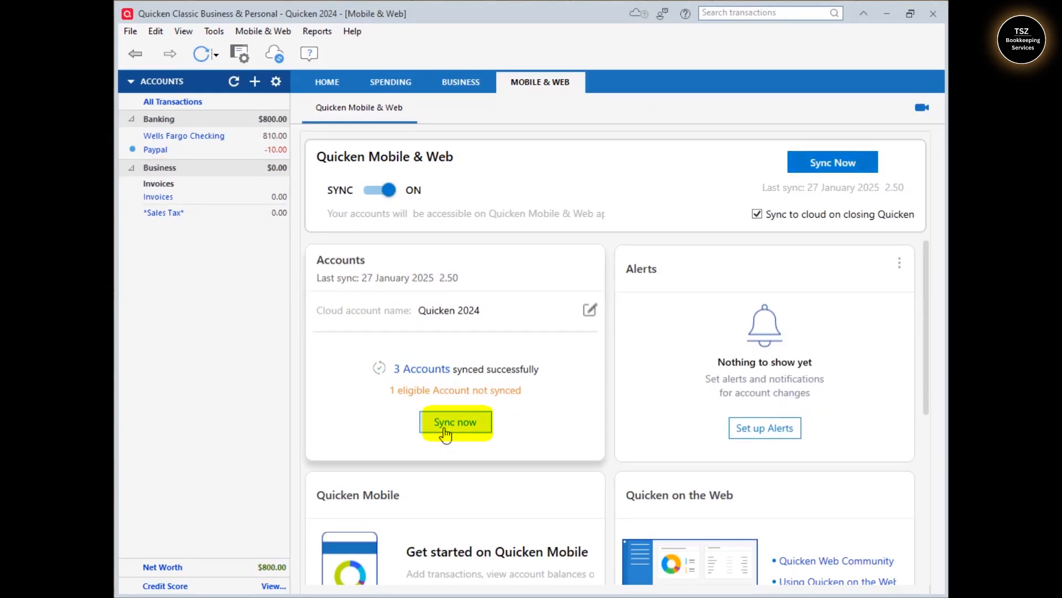
{"action": "left_click", "coordinate": [446, 436]}
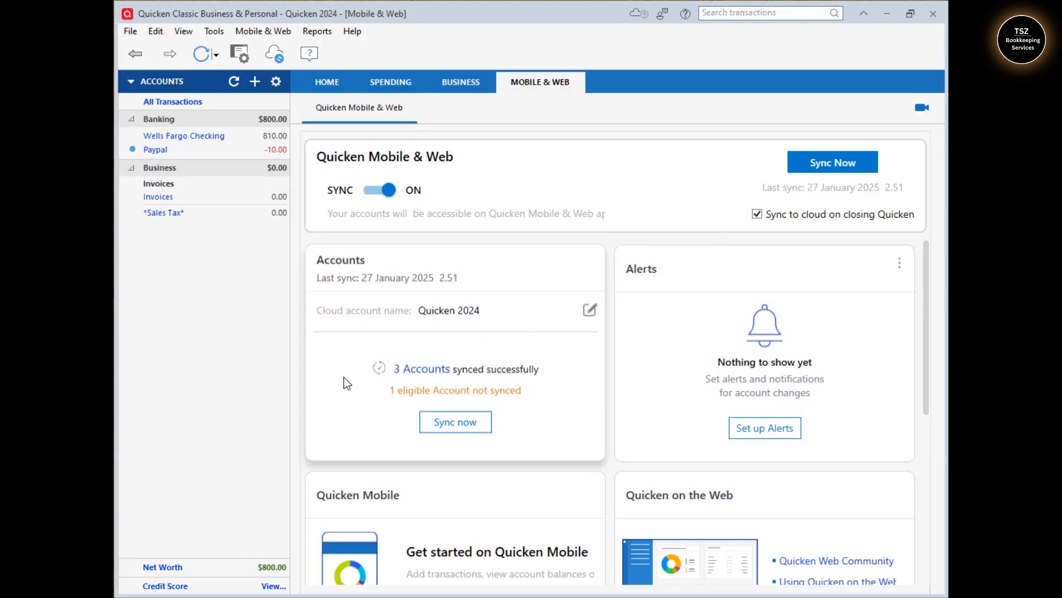
Minimize Quicken, switch to Firefox and load the quicken.com website
{"action": "left_click", "coordinate": [888, 19]}
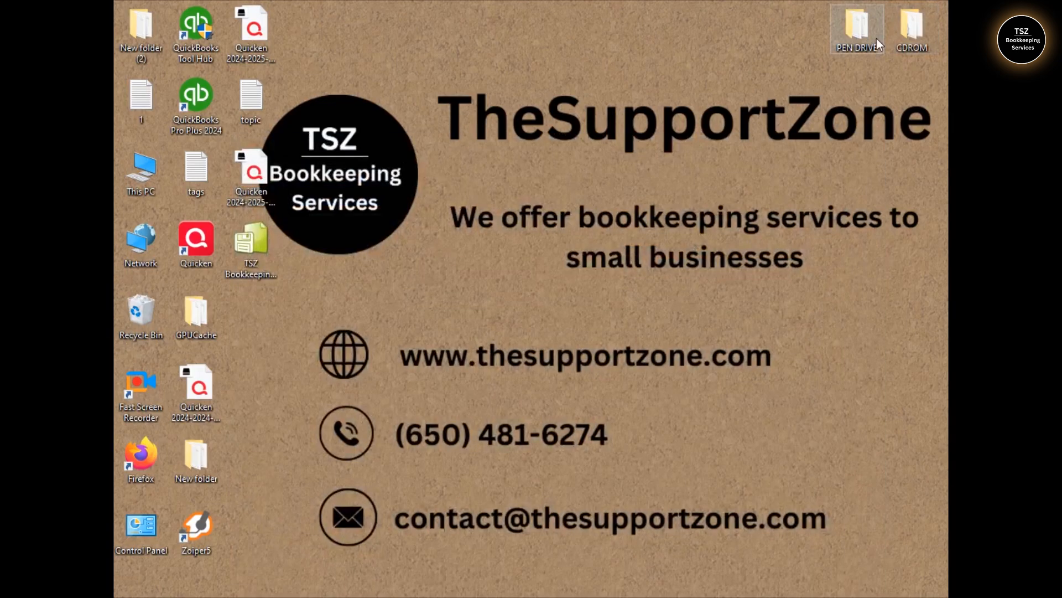
{"action": "double_click", "coordinate": [154, 460]}
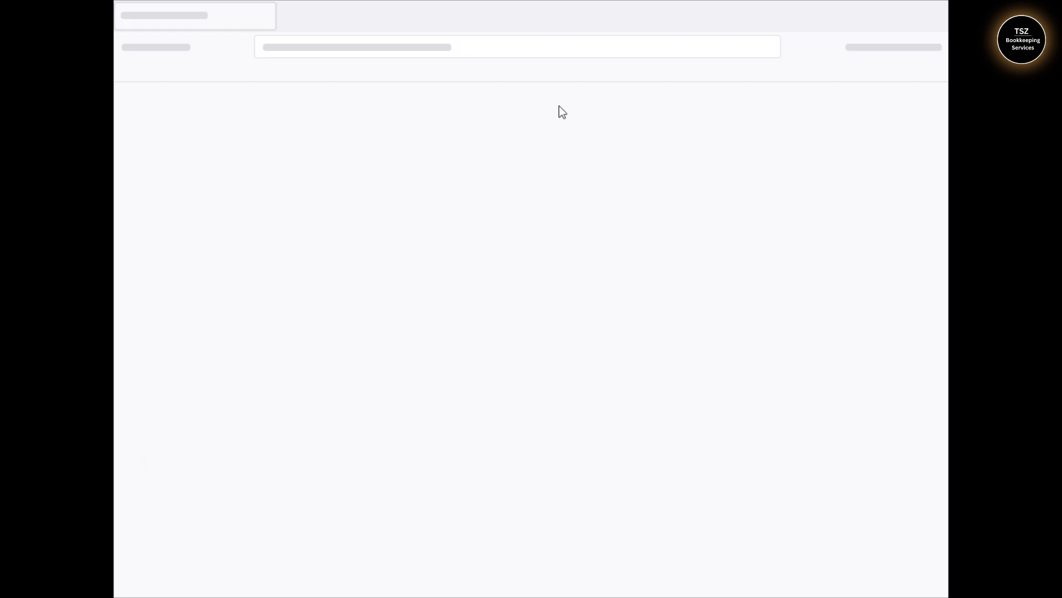
{"action": "left_click", "coordinate": [425, 52]}
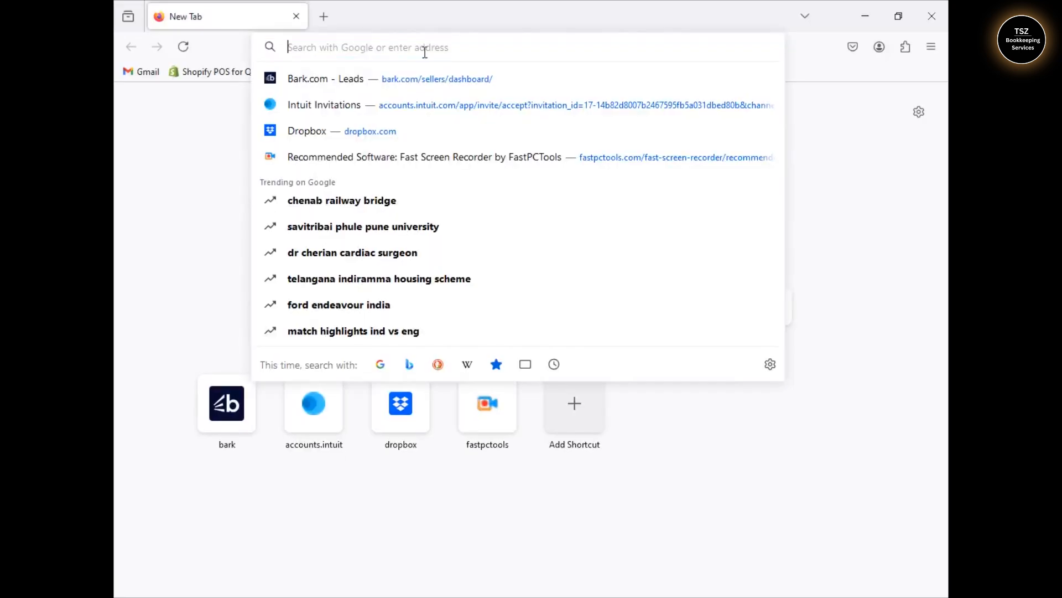
{"action": "type", "text": "quicke"}
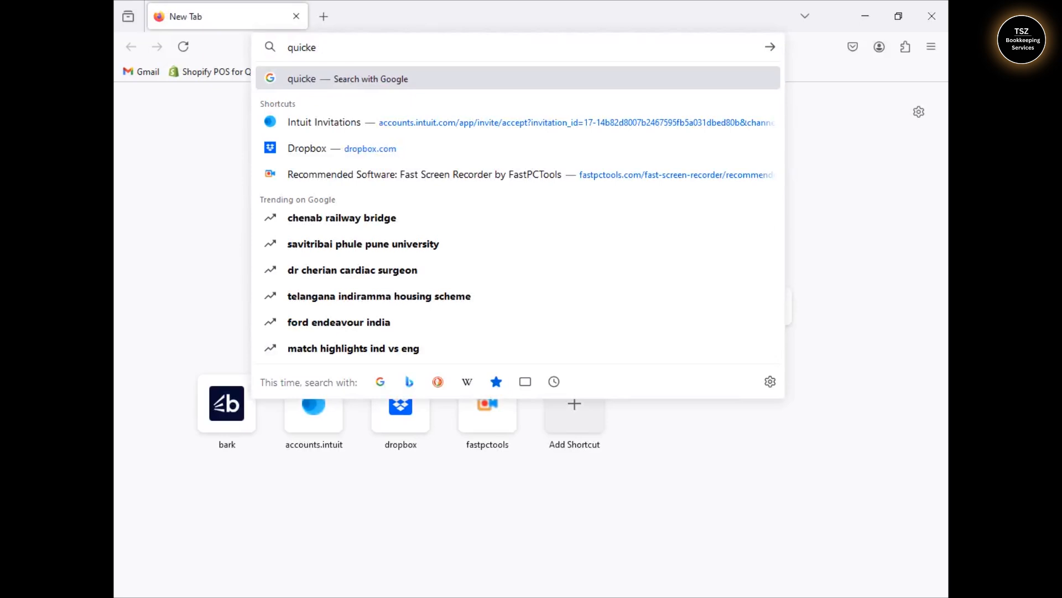
{"action": "type", "text": "n.com"}
{"action": "key", "text": "Return"}
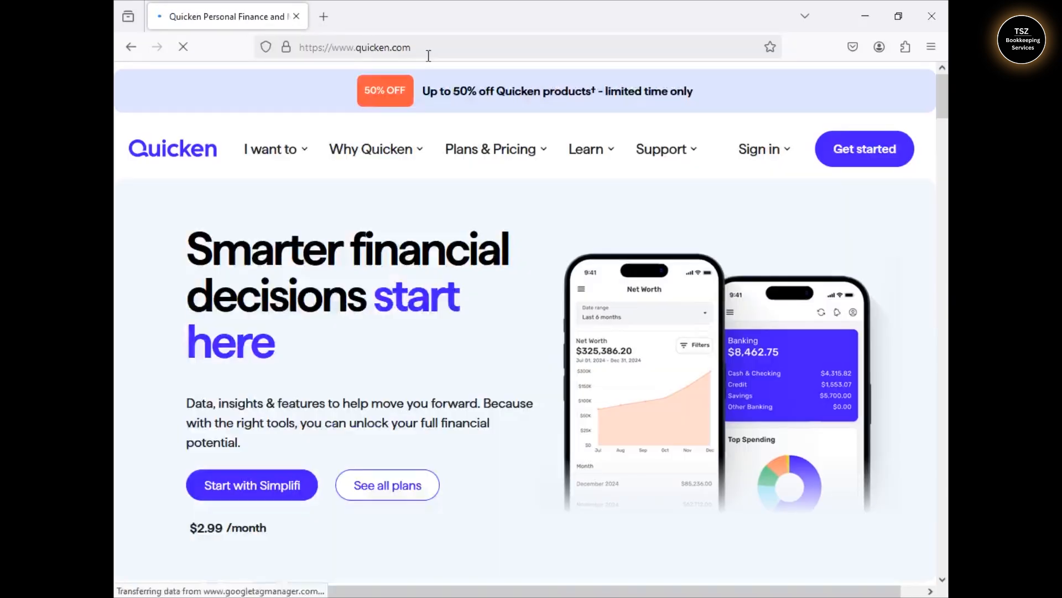
Choose the Classic sign-in option on the Quicken website and open the sign-in form for Quicken Classic on the web
{"action": "left_click", "coordinate": [776, 156]}
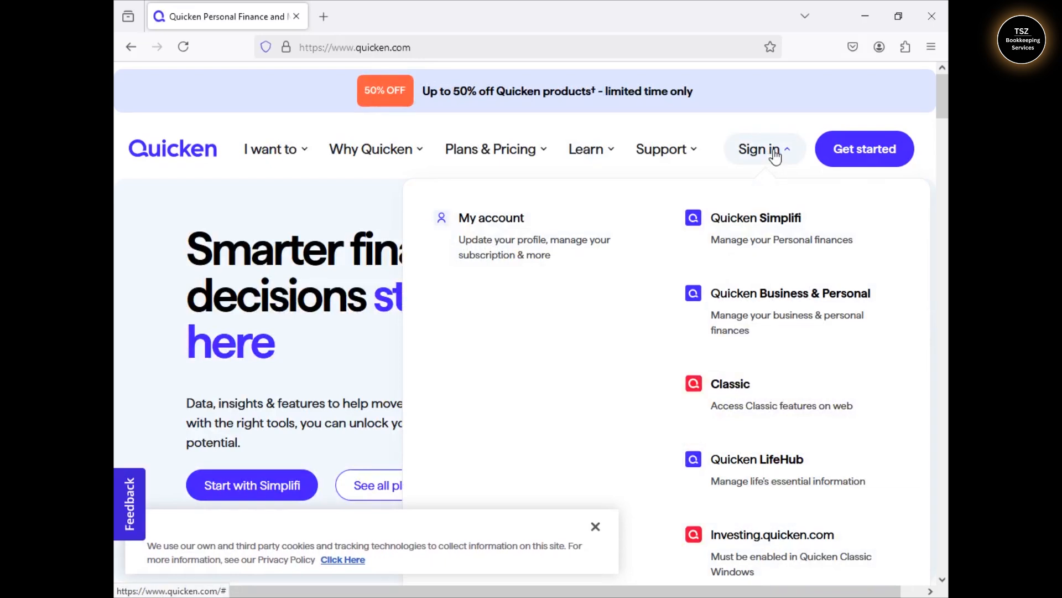
{"action": "scroll", "coordinate": [777, 176], "scroll_direction": "down", "scroll_amount": 5}
{"action": "scroll", "coordinate": [776, 176], "scroll_direction": "up", "scroll_amount": 3}
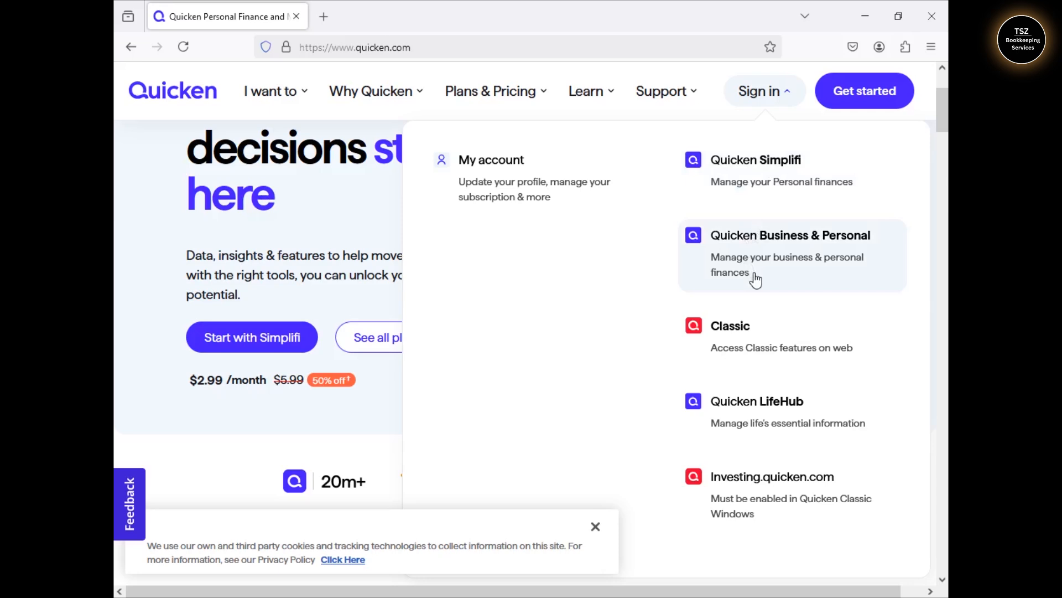
{"action": "left_click", "coordinate": [770, 335]}
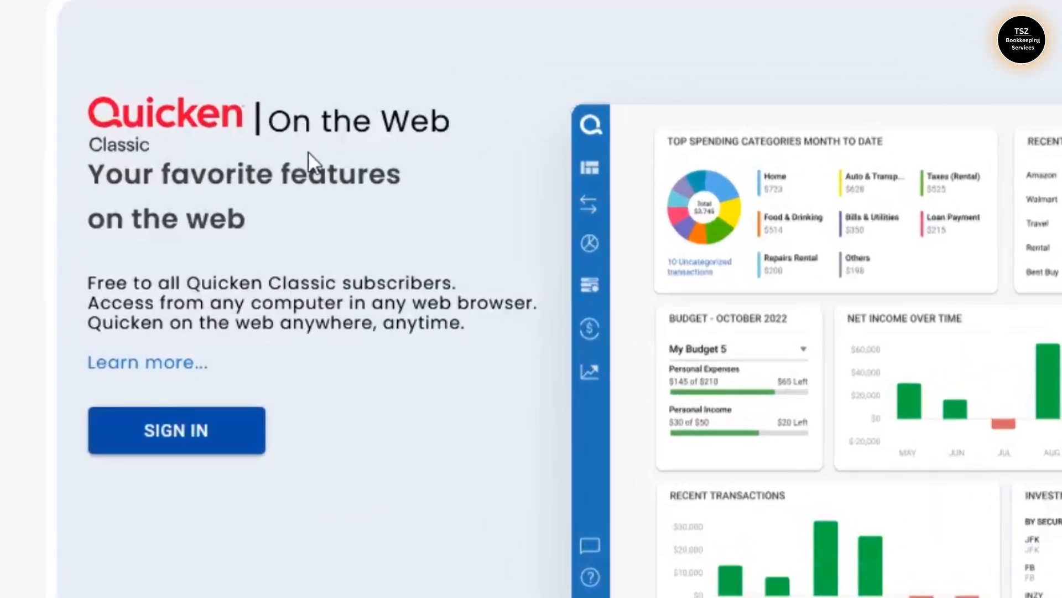
{"action": "left_click", "coordinate": [188, 435]}
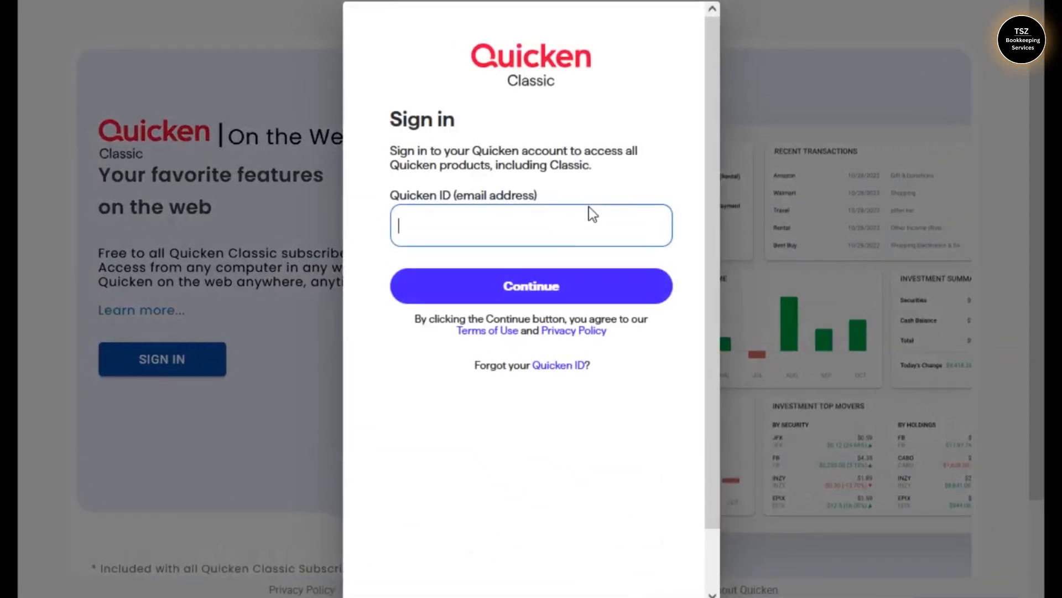
Enter the Quicken ID email and the account password, and submit the sign-in
{"action": "left_click", "coordinate": [535, 274]}
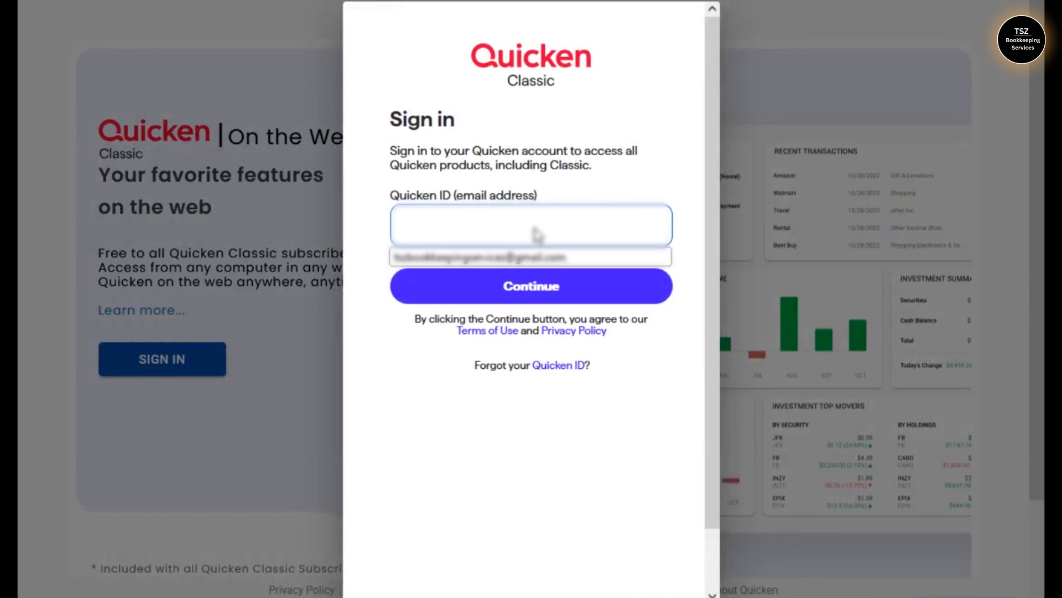
{"action": "left_click", "coordinate": [498, 257]}
{"action": "left_click", "coordinate": [522, 284]}
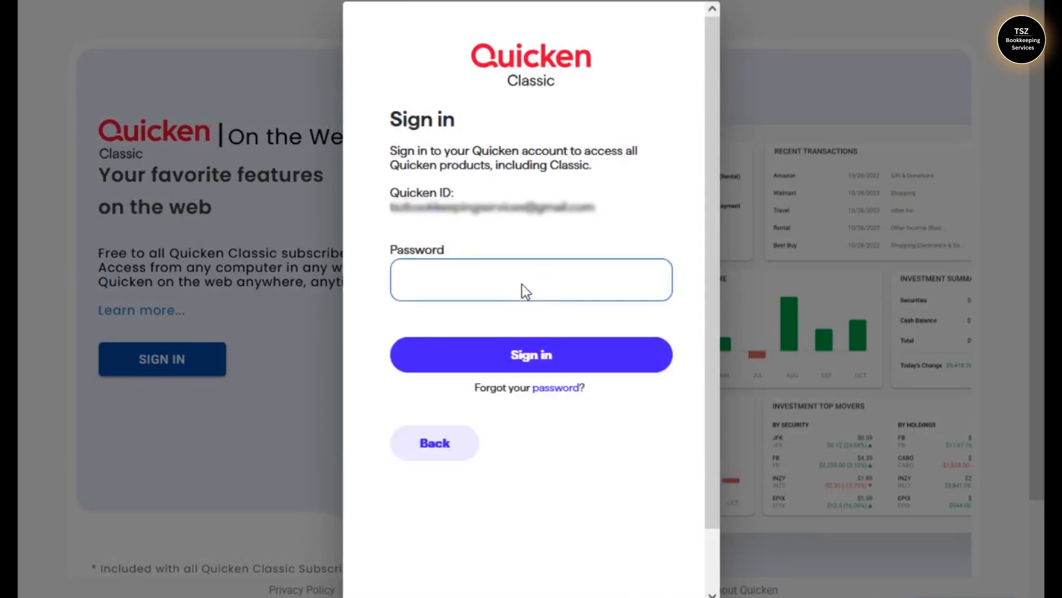
{"action": "type", "text": "***********"}
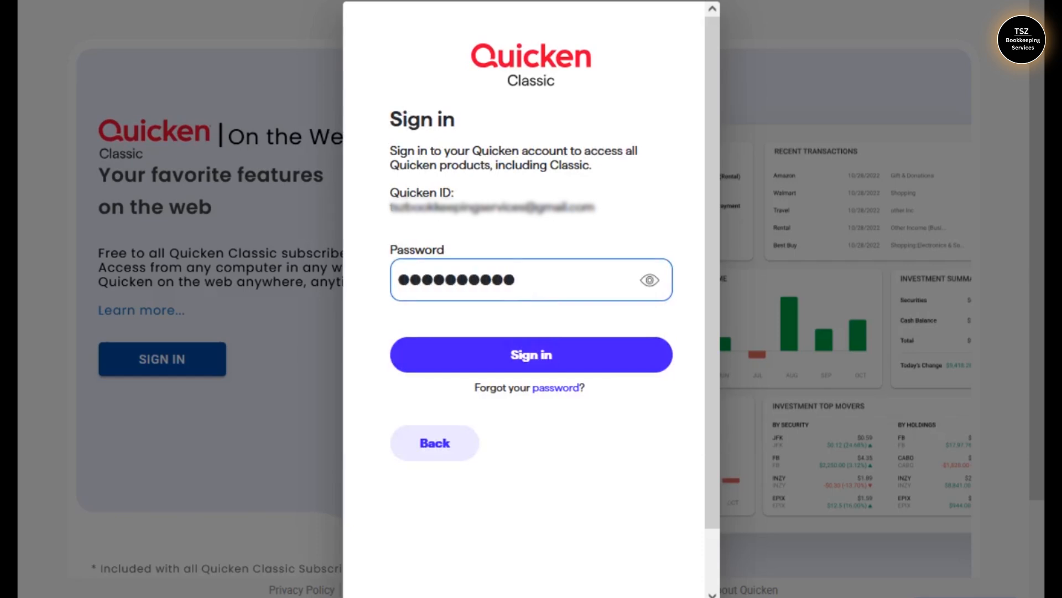
{"action": "key", "text": "Return"}
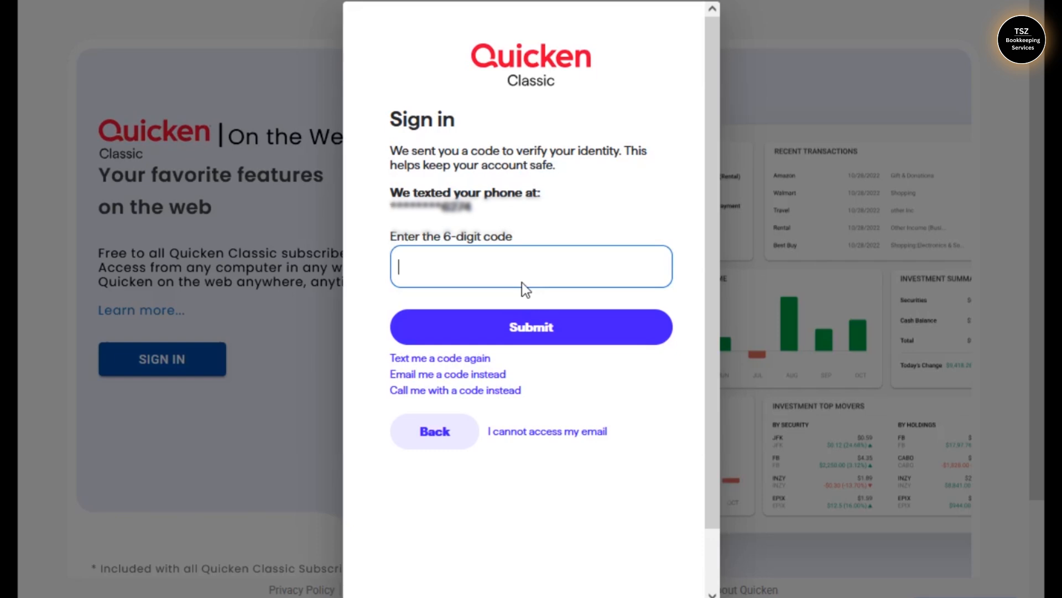
Submit the 6-digit verification code to finish signing in, and dismiss the recommendation survey
{"action": "left_click", "coordinate": [507, 321]}
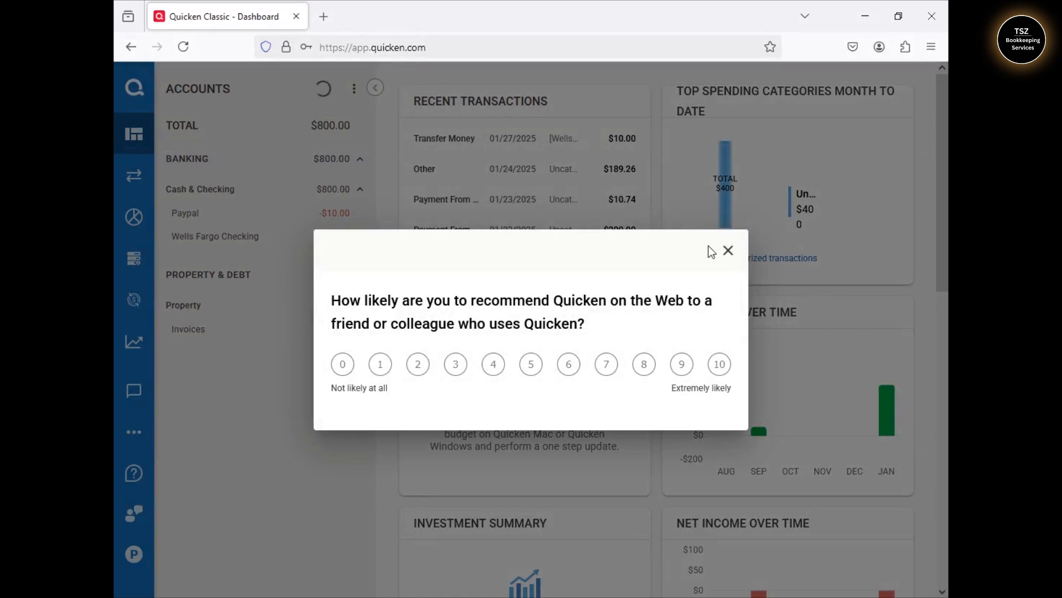
{"action": "left_click", "coordinate": [728, 251]}
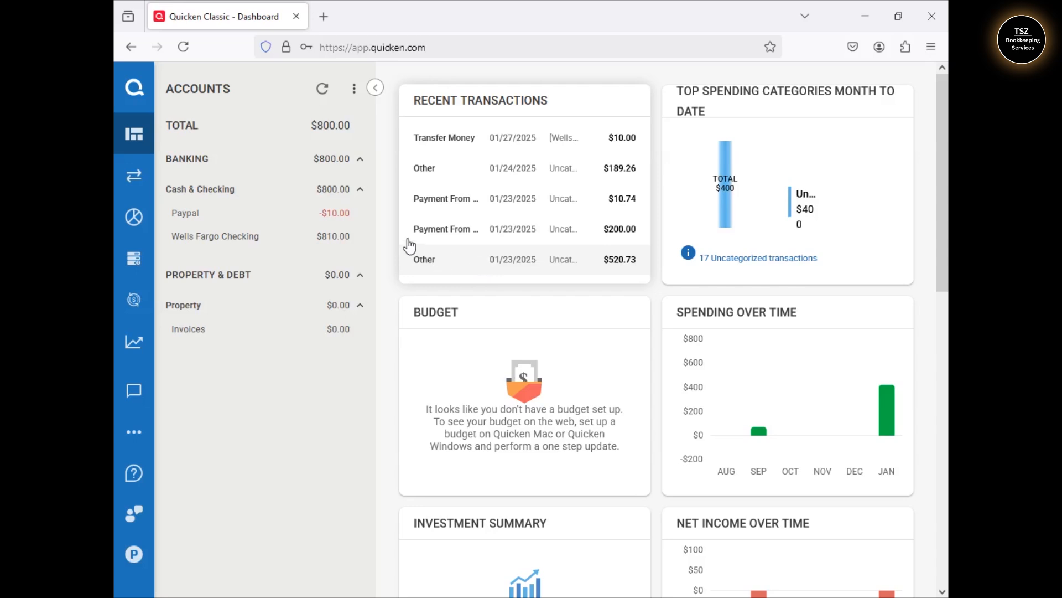
Review the synced transactions in the Paypal, Wells Fargo Checking and Invoices accounts
{"action": "left_click", "coordinate": [201, 217]}
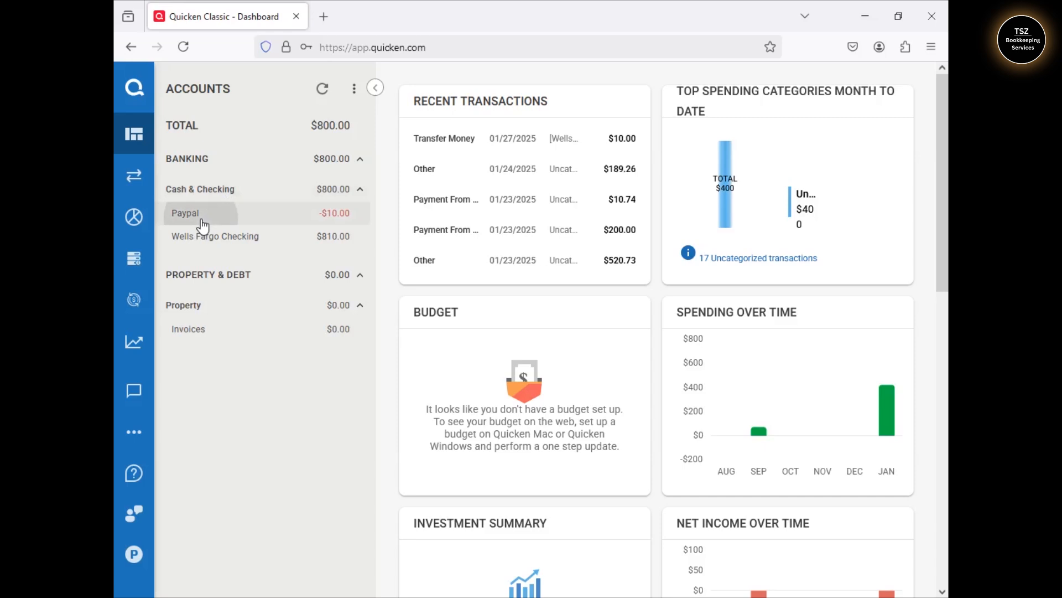
{"action": "left_click", "coordinate": [204, 238]}
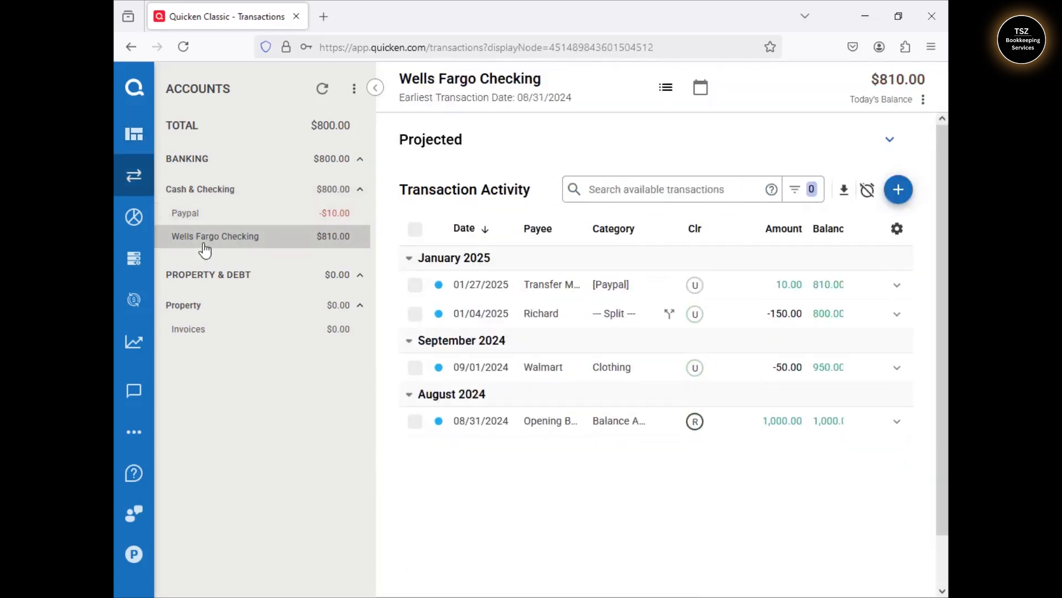
{"action": "left_click", "coordinate": [200, 330]}
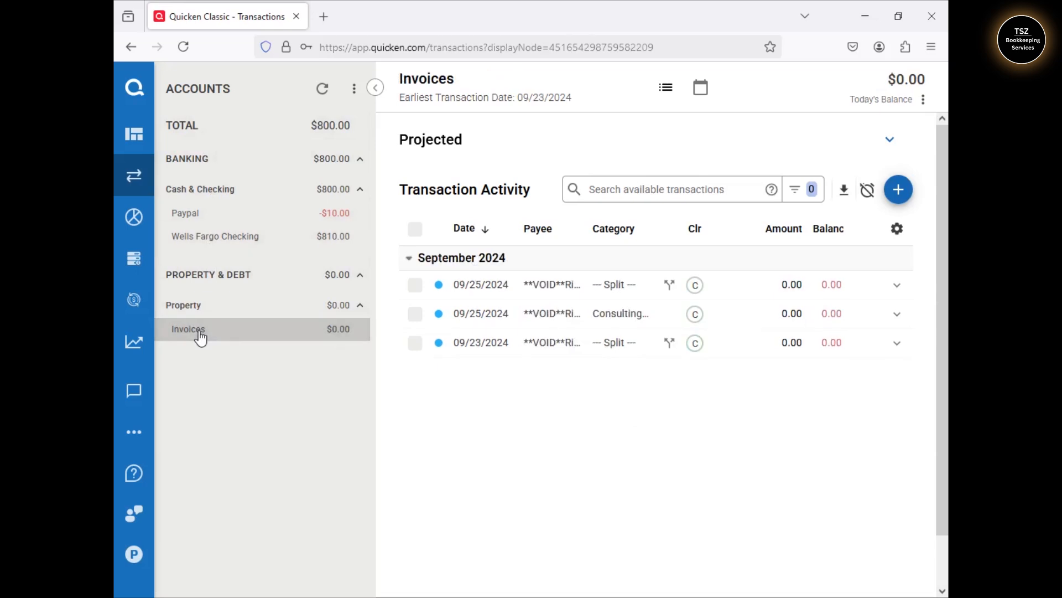
Record a 100.00 expense for payee Walmart with category Clothing in the Wells Fargo Checking account
{"action": "left_click", "coordinate": [202, 243]}
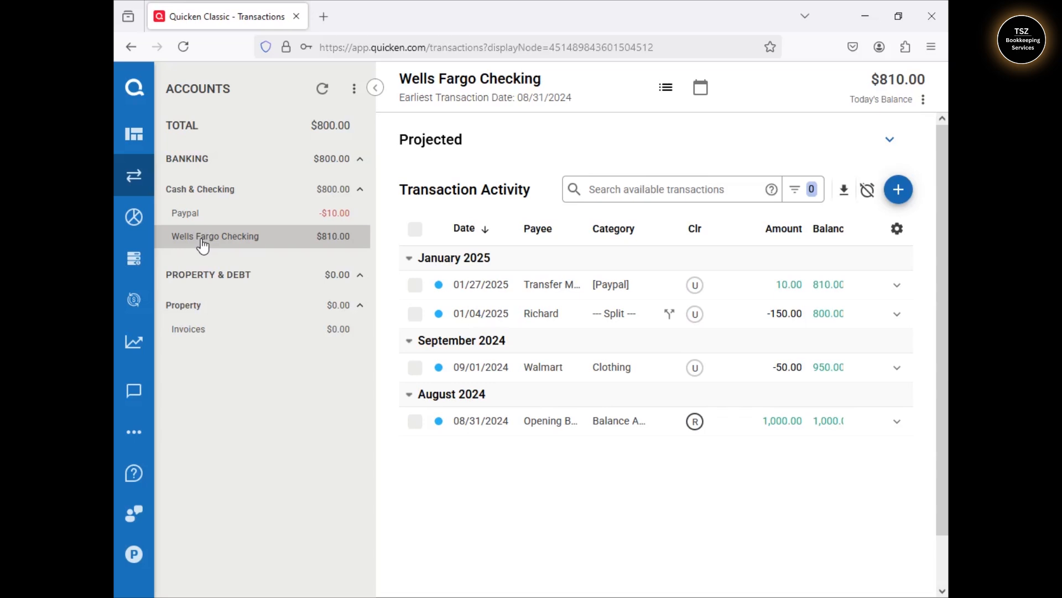
{"action": "left_click", "coordinate": [897, 194]}
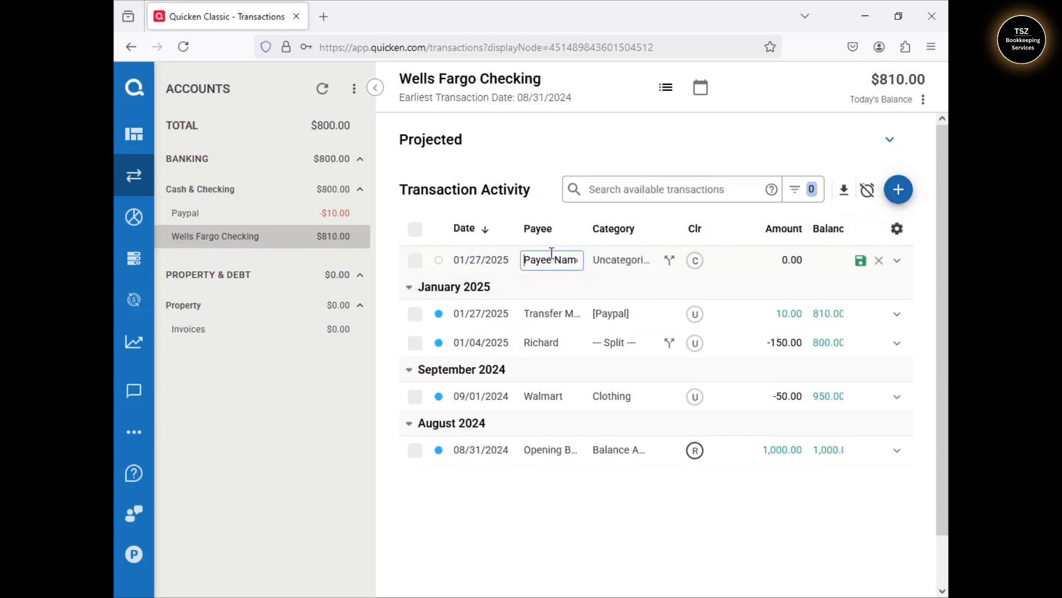
{"action": "type", "text": "Wal"}
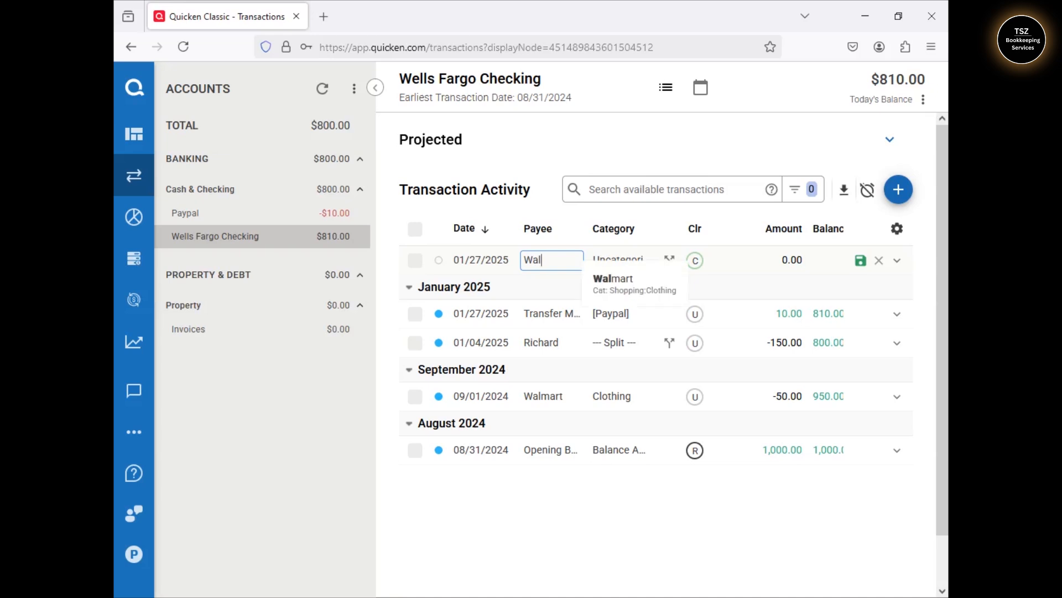
{"action": "left_click", "coordinate": [642, 282]}
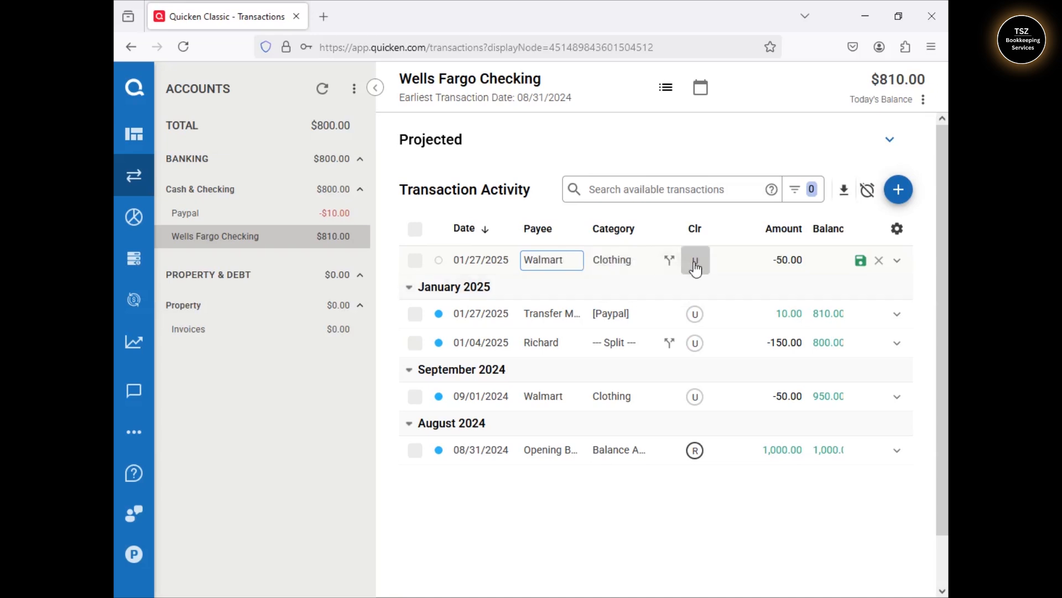
{"action": "left_click", "coordinate": [772, 261]}
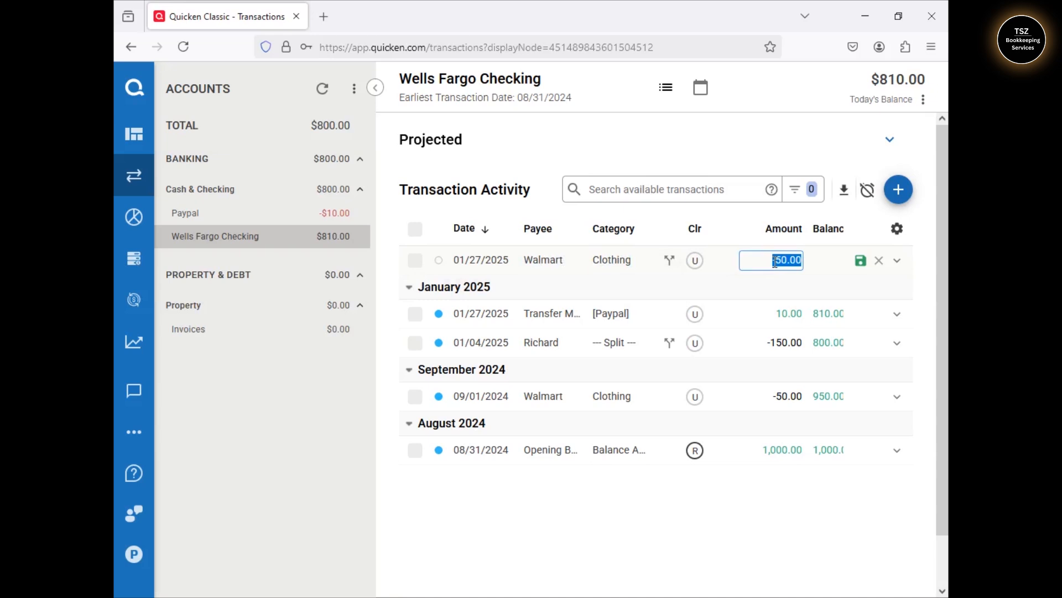
{"action": "type", "text": "100"}
{"action": "left_click", "coordinate": [861, 264]}
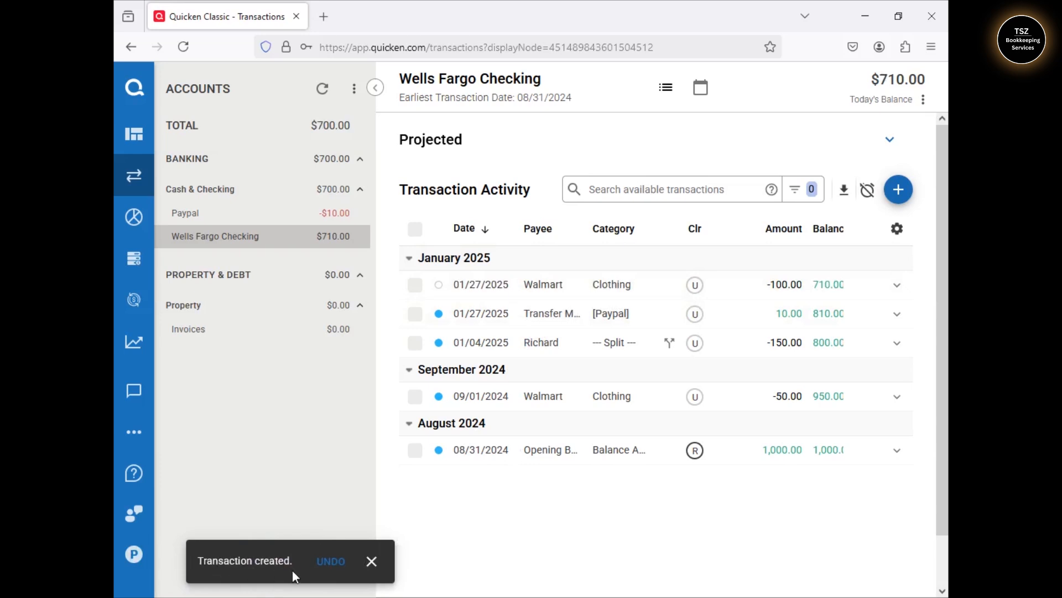
Add a transaction in the Paypal account with payee TEST and an amount of 100
{"action": "left_click", "coordinate": [194, 219]}
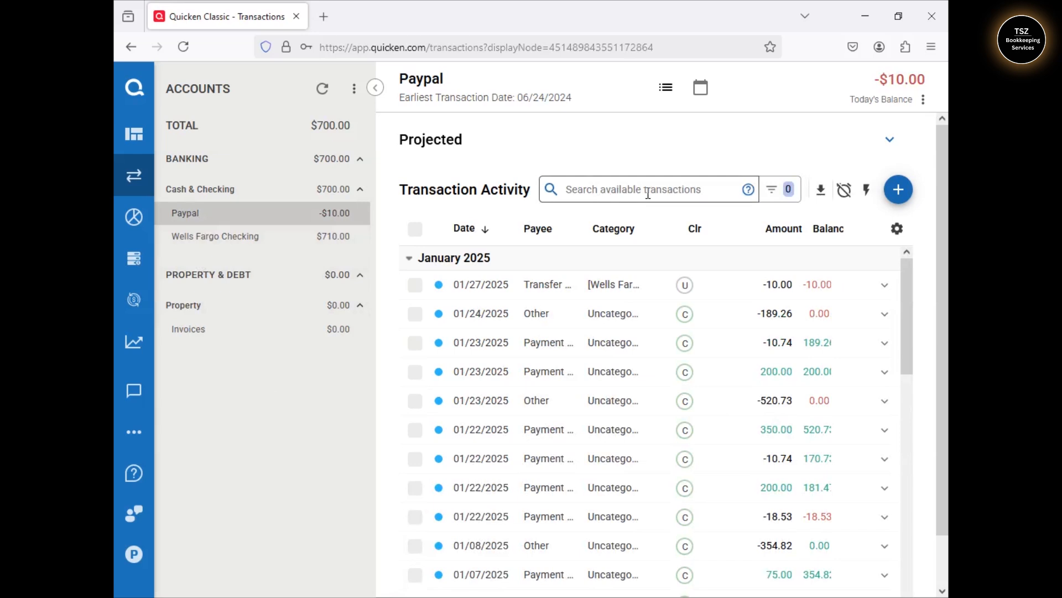
{"action": "left_click", "coordinate": [897, 190]}
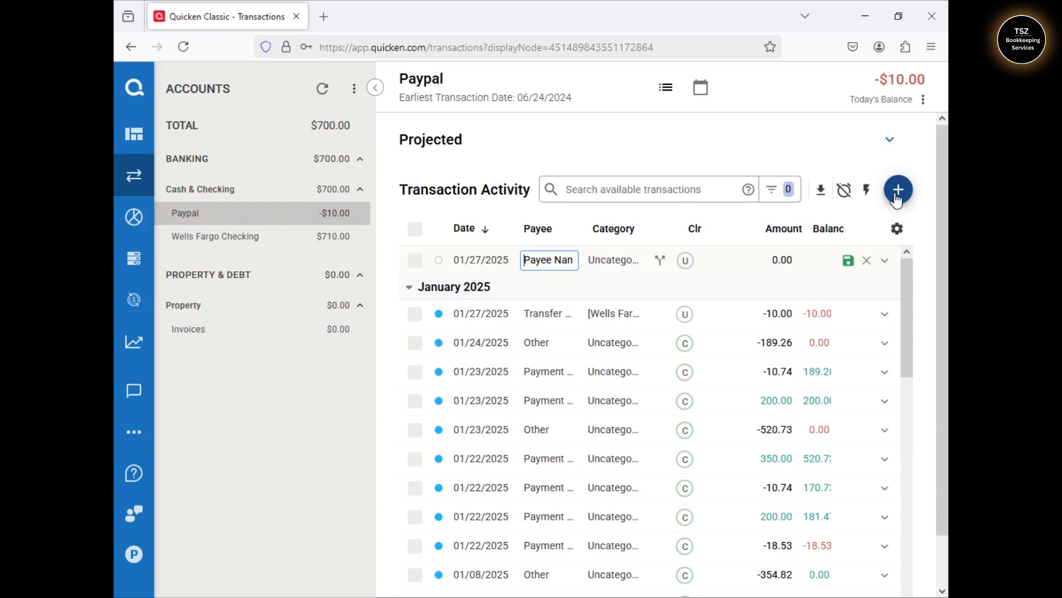
{"action": "type", "text": "TEST"}
{"action": "key", "text": "Tab"}
{"action": "key", "text": "Tab"}
{"action": "key", "text": "Tab"}
{"action": "key", "text": "Tab"}
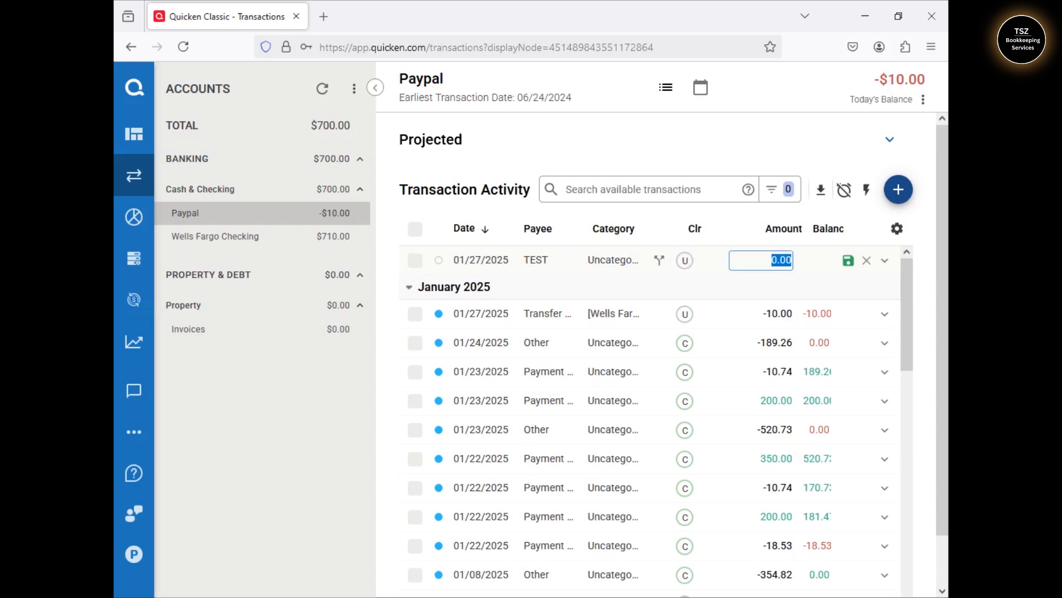
{"action": "type", "text": "100"}
{"action": "key", "text": "Return"}
Change the TEST transaction's amount to a positive 100.00, save it and update all accounts
{"action": "left_click", "coordinate": [761, 286]}
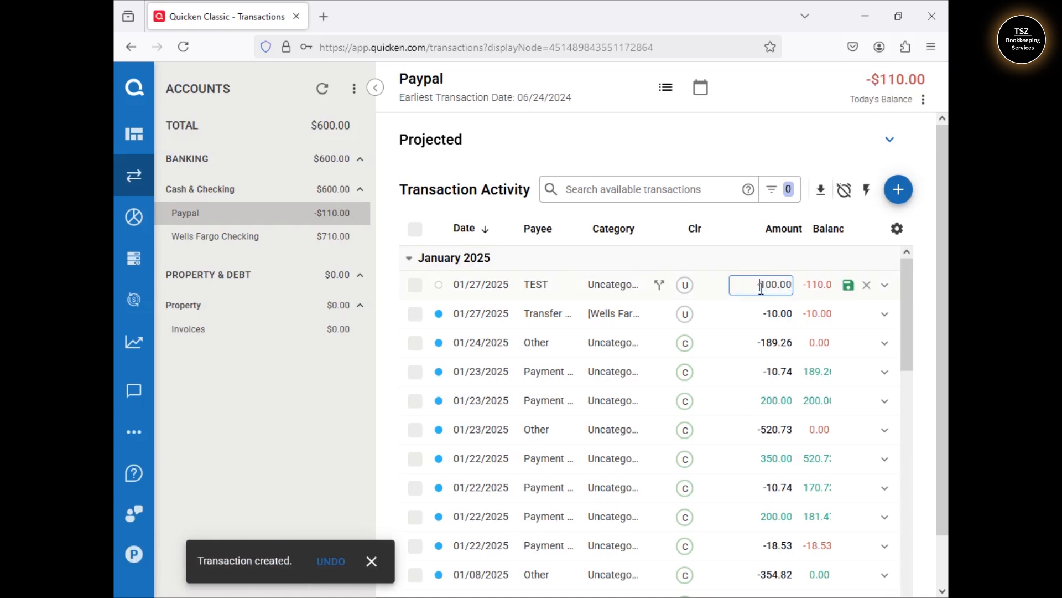
{"action": "left_click", "coordinate": [763, 257]}
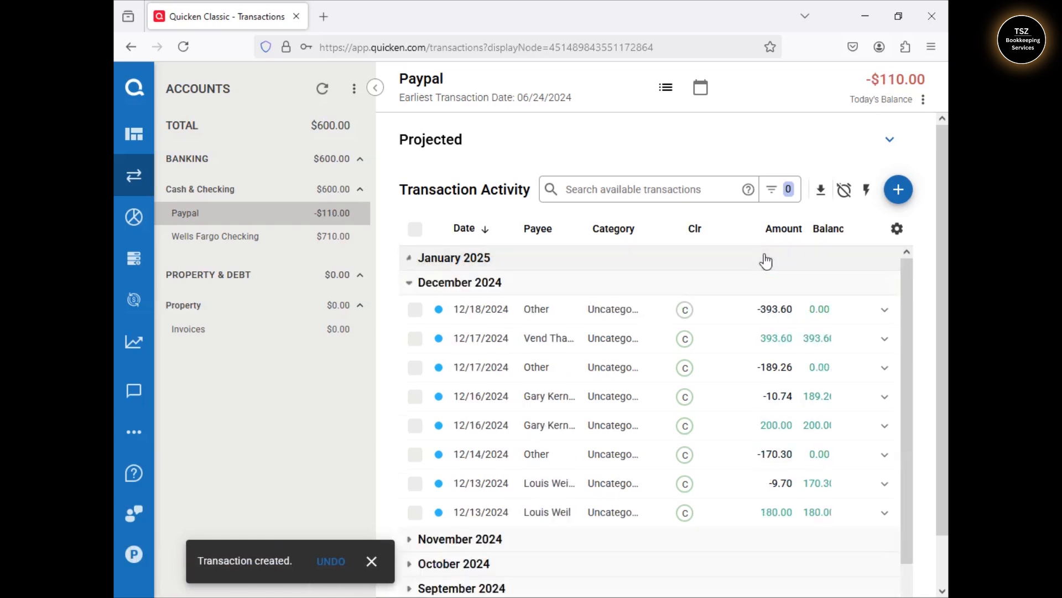
{"action": "left_click", "coordinate": [763, 258]}
{"action": "left_click", "coordinate": [849, 287]}
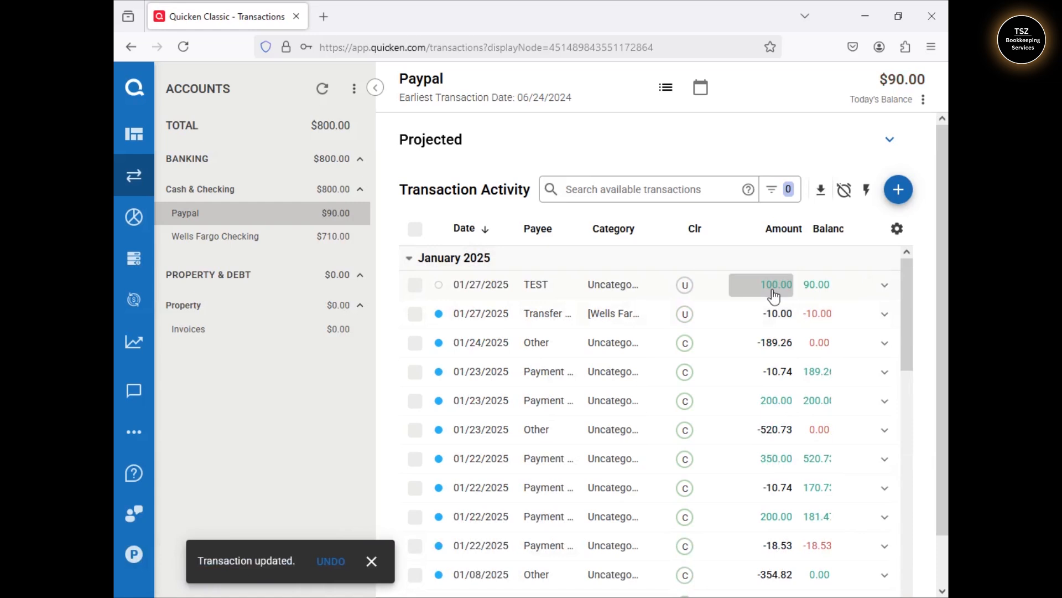
{"action": "left_click", "coordinate": [326, 94]}
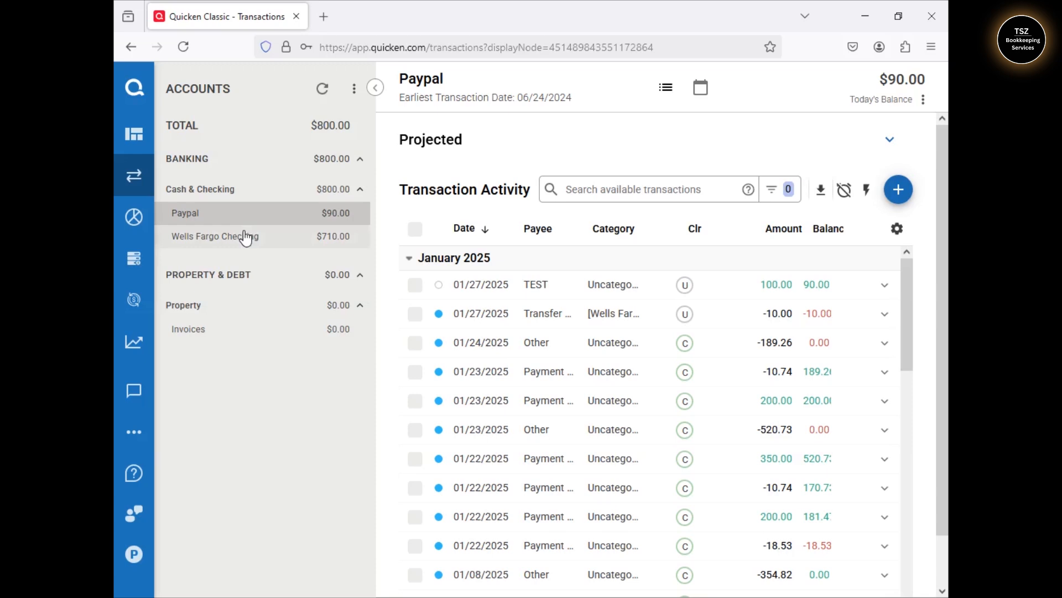
Open the web dashboard and review the recent transactions and spending summaries
{"action": "mouse_move", "coordinate": [139, 221]}
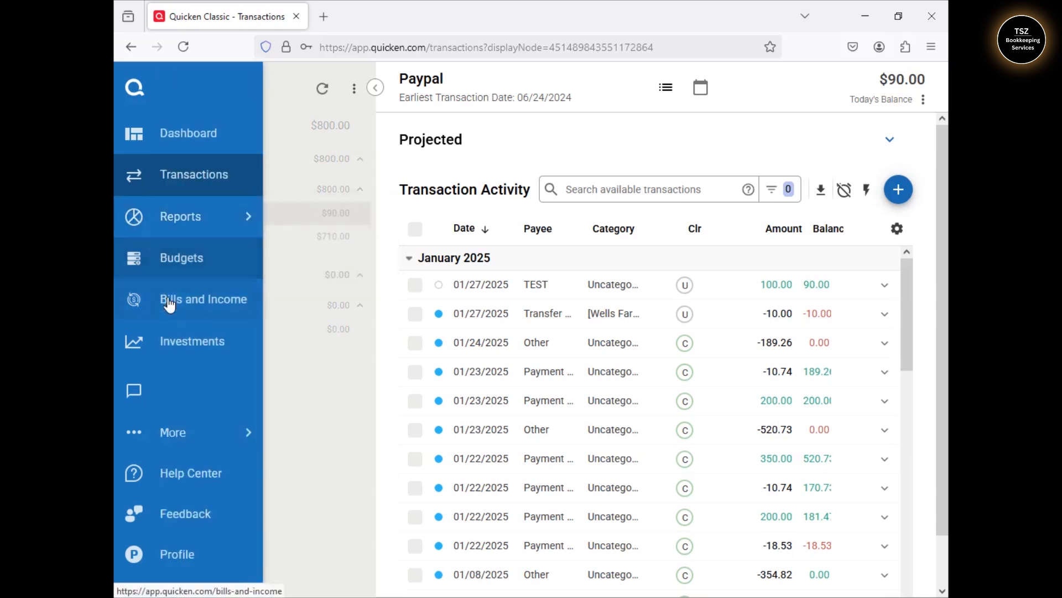
{"action": "mouse_move", "coordinate": [166, 432]}
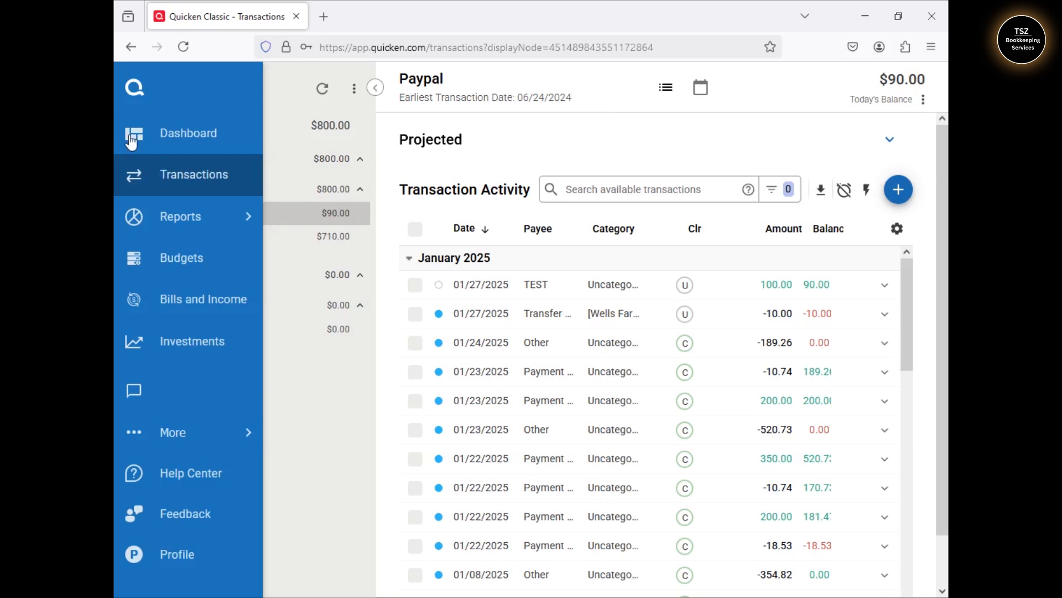
{"action": "left_click", "coordinate": [134, 87]}
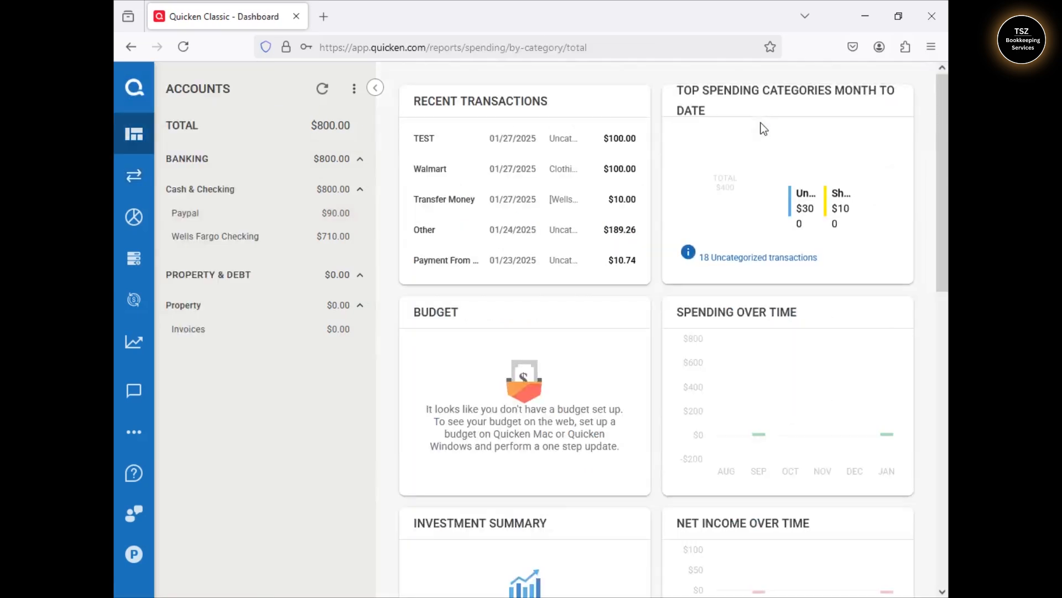
{"action": "left_click", "coordinate": [764, 128]}
{"action": "left_click", "coordinate": [373, 88]}
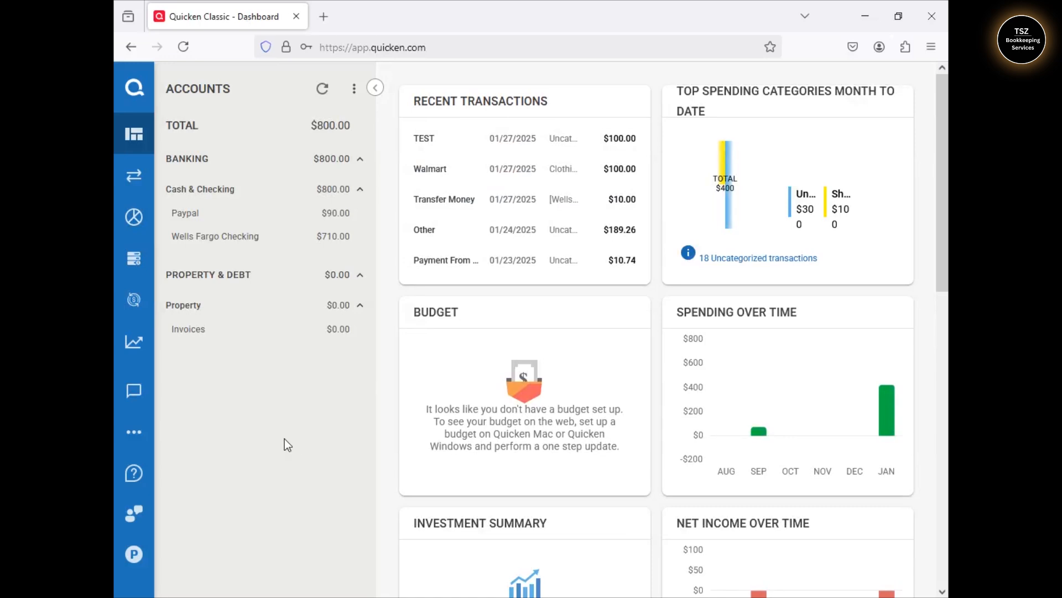
Switch to desktop Quicken, restart it without running the startup update, and check the Wells Fargo Checking and Paypal registers
{"action": "left_click", "coordinate": [865, 18]}
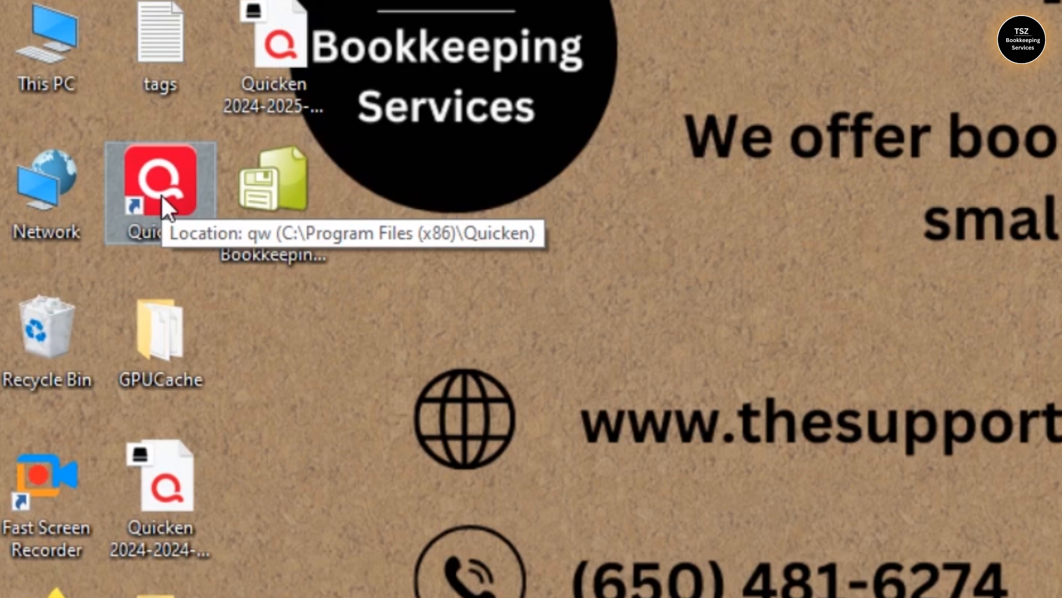
{"action": "double_click", "coordinate": [161, 195]}
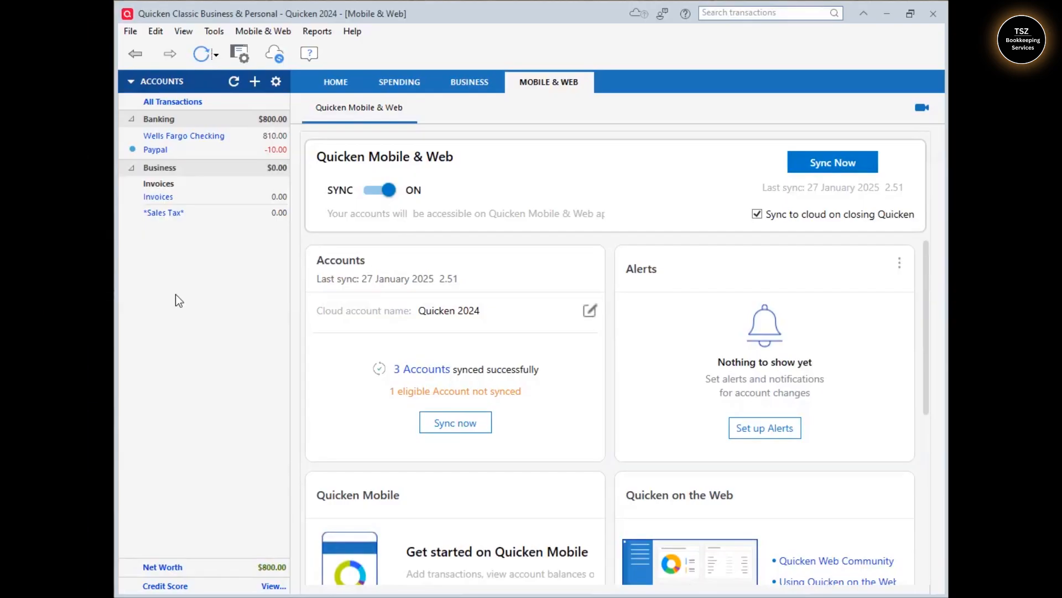
{"action": "left_click", "coordinate": [348, 80]}
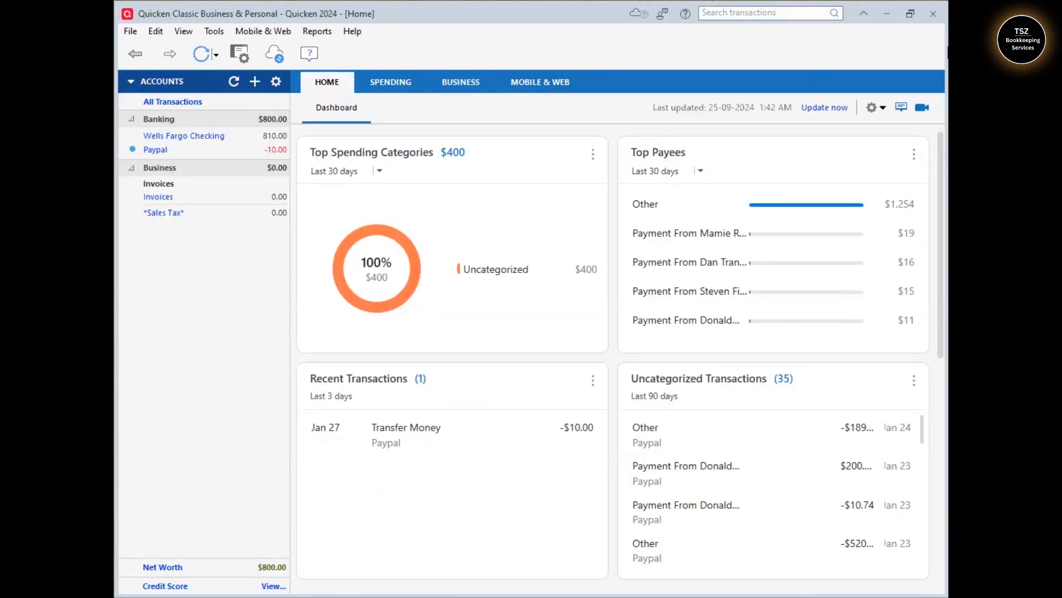
{"action": "left_click", "coordinate": [933, 18]}
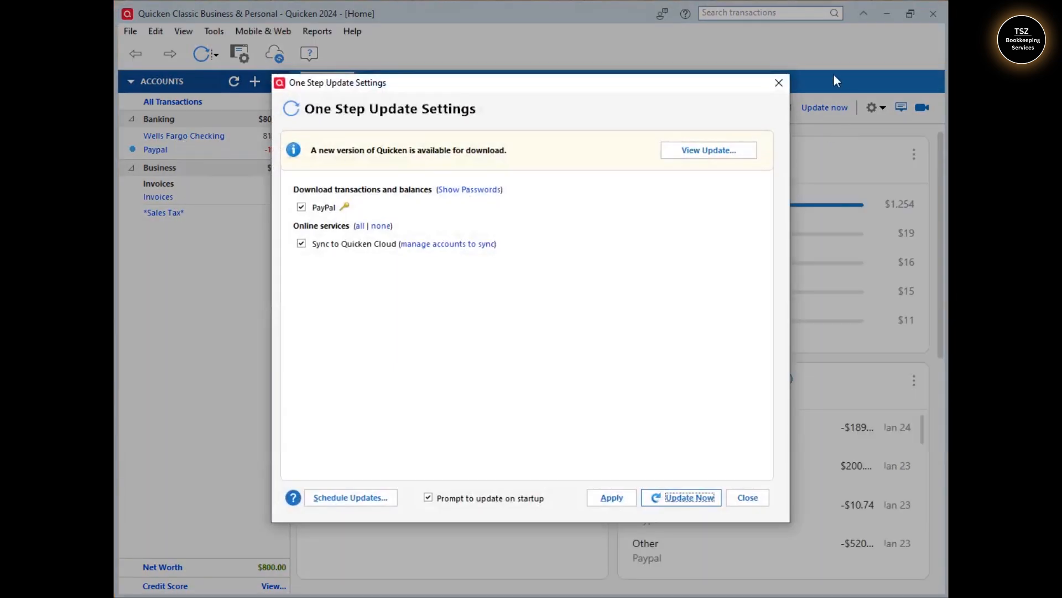
{"action": "left_click", "coordinate": [770, 89]}
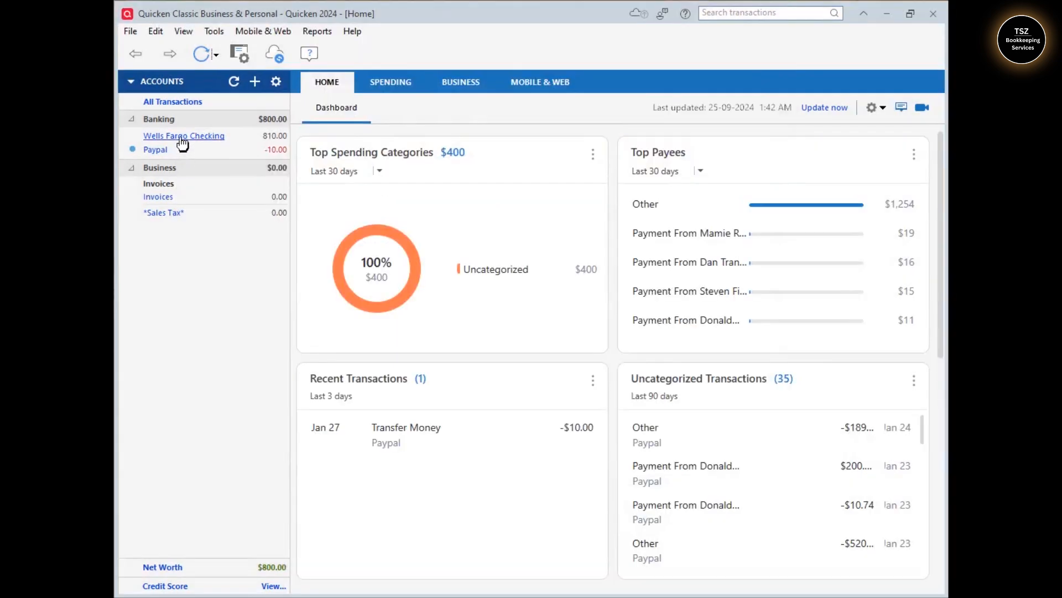
{"action": "left_click", "coordinate": [181, 138]}
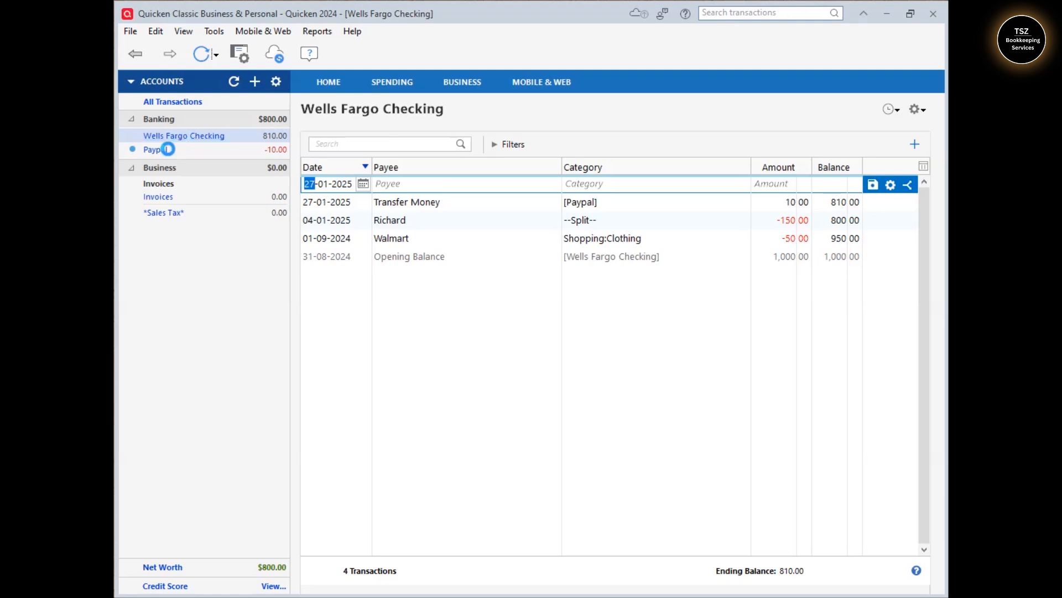
{"action": "left_click", "coordinate": [171, 155]}
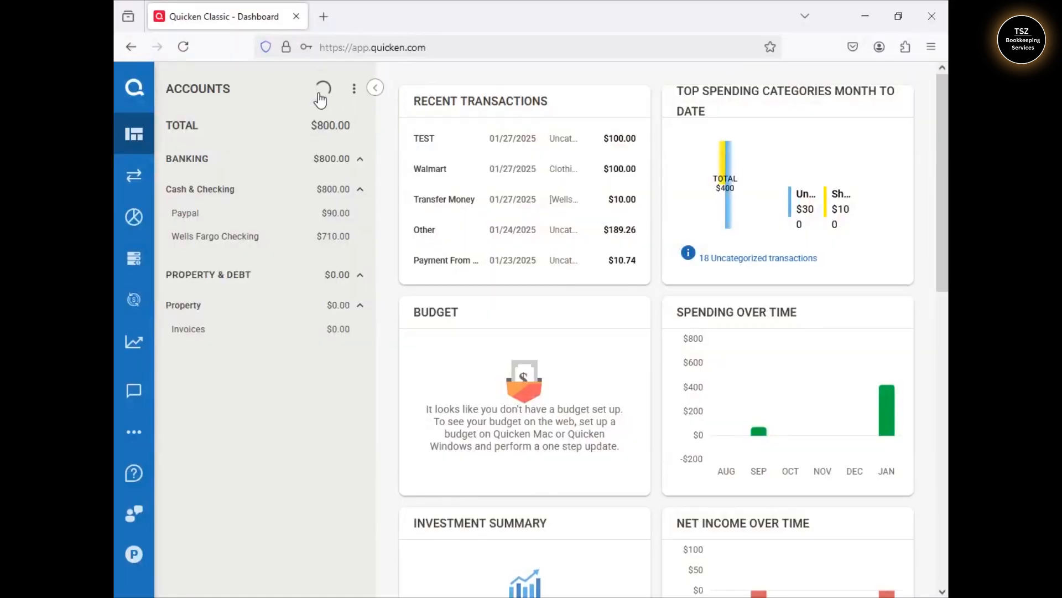
Return to Quicken on the Web, update all accounts and check the Paypal transactions and dashboard
{"action": "left_click", "coordinate": [354, 90]}
{"action": "left_click", "coordinate": [355, 95]}
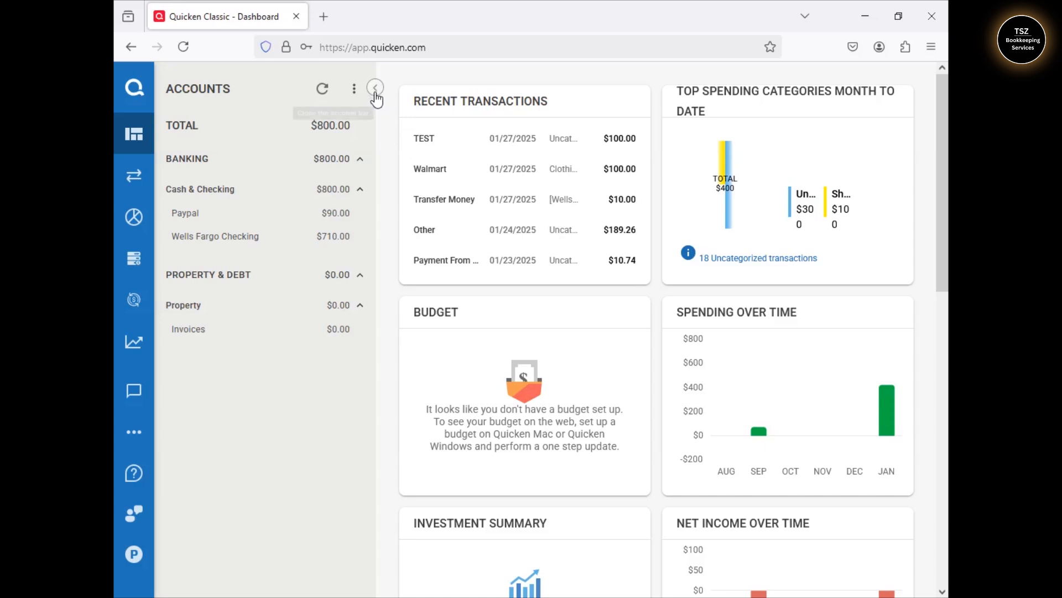
{"action": "left_click", "coordinate": [135, 193]}
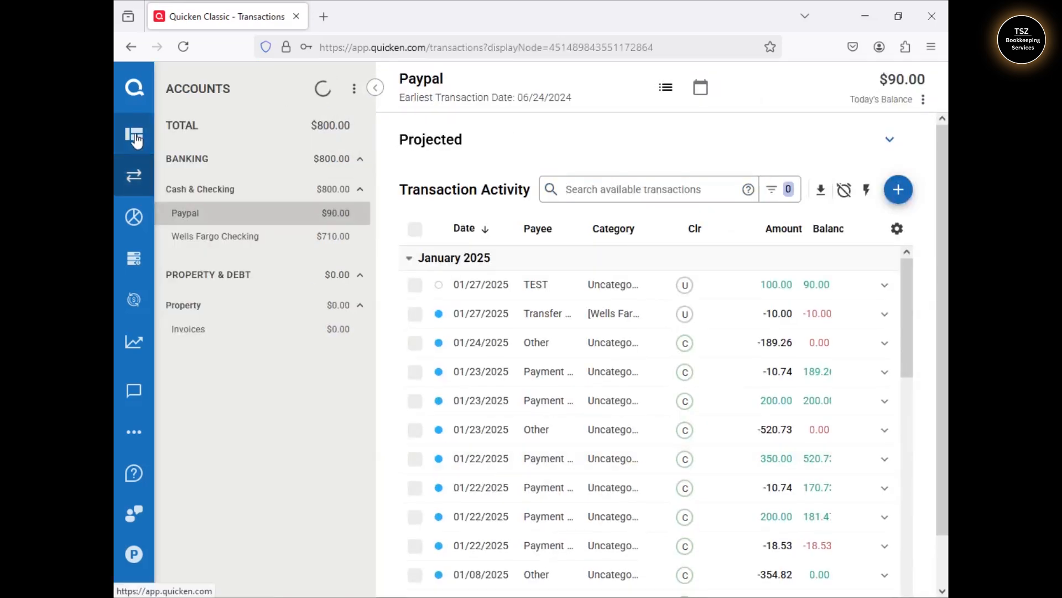
{"action": "left_click", "coordinate": [137, 141]}
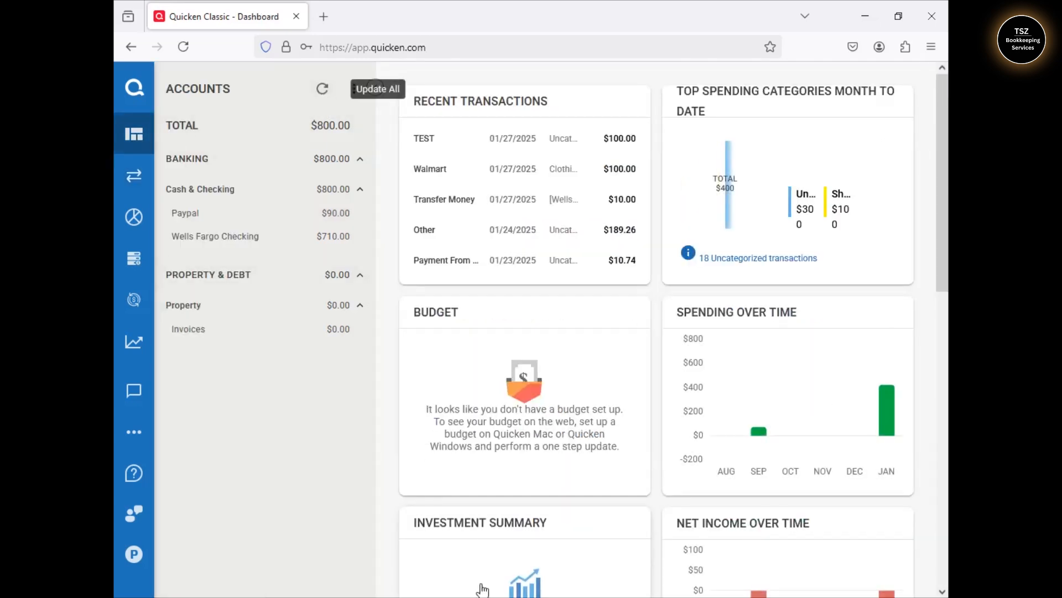
Run One Step Update in desktop Quicken for PayPal and the Quicken Cloud sync, open Wells Fargo Checking and close the update summary
{"action": "left_click", "coordinate": [446, 597]}
{"action": "left_click", "coordinate": [207, 60]}
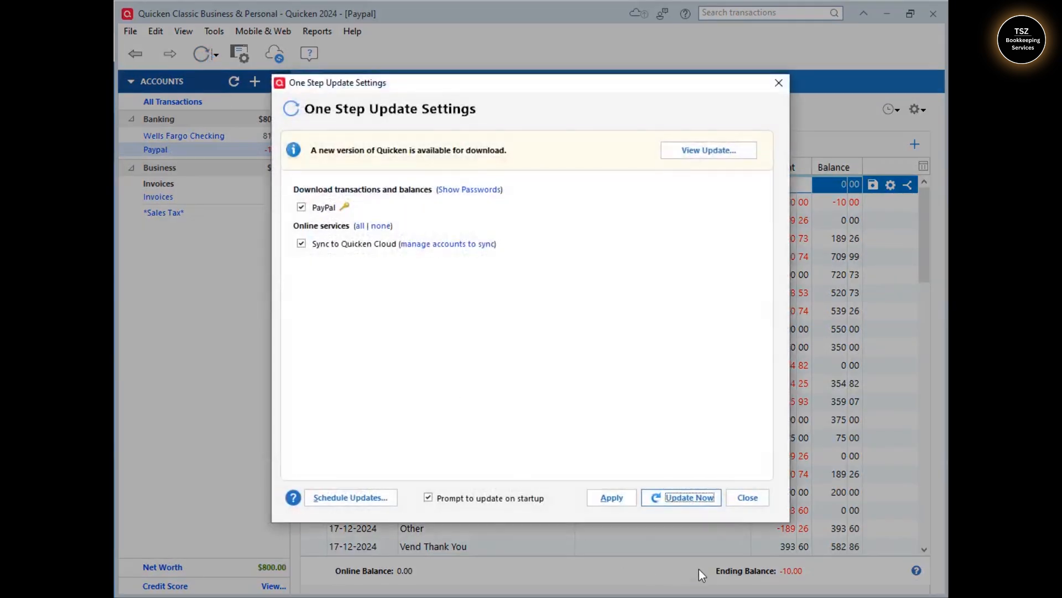
{"action": "left_click", "coordinate": [695, 497]}
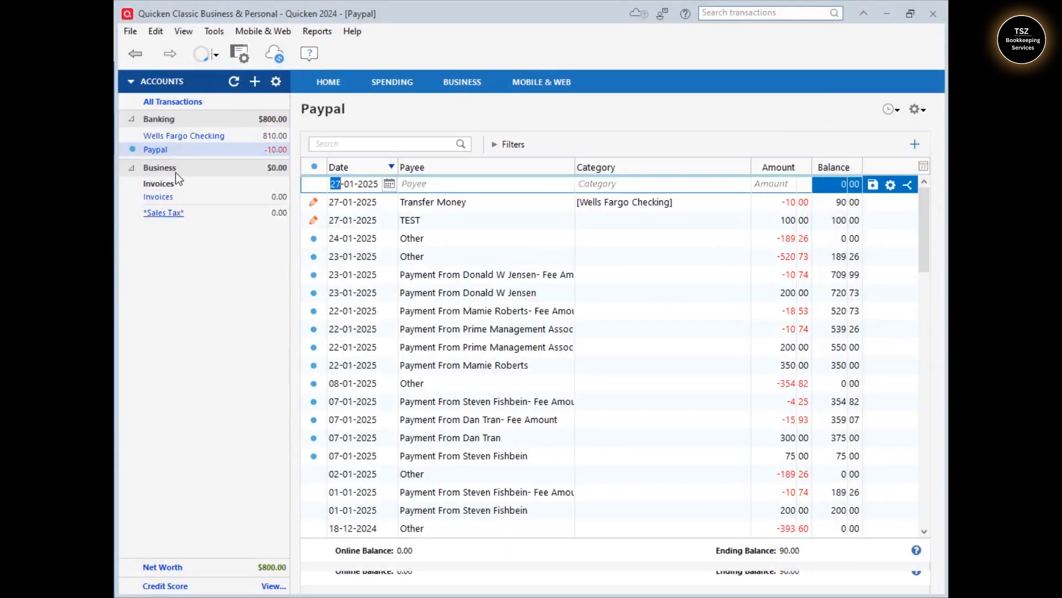
{"action": "left_click", "coordinate": [180, 137]}
{"action": "left_click", "coordinate": [378, 586]}
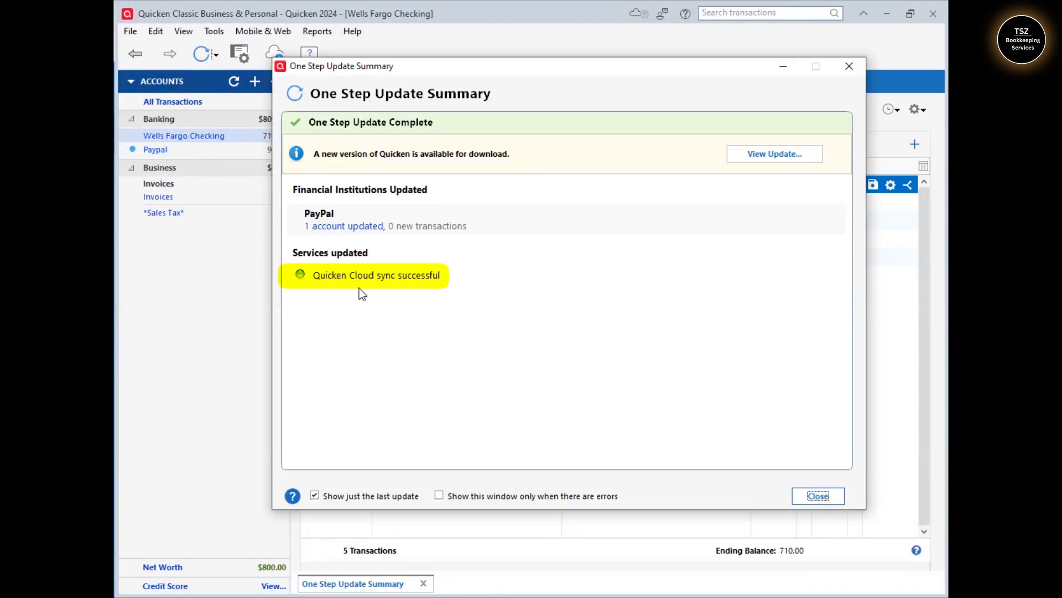
{"action": "left_click", "coordinate": [810, 501]}
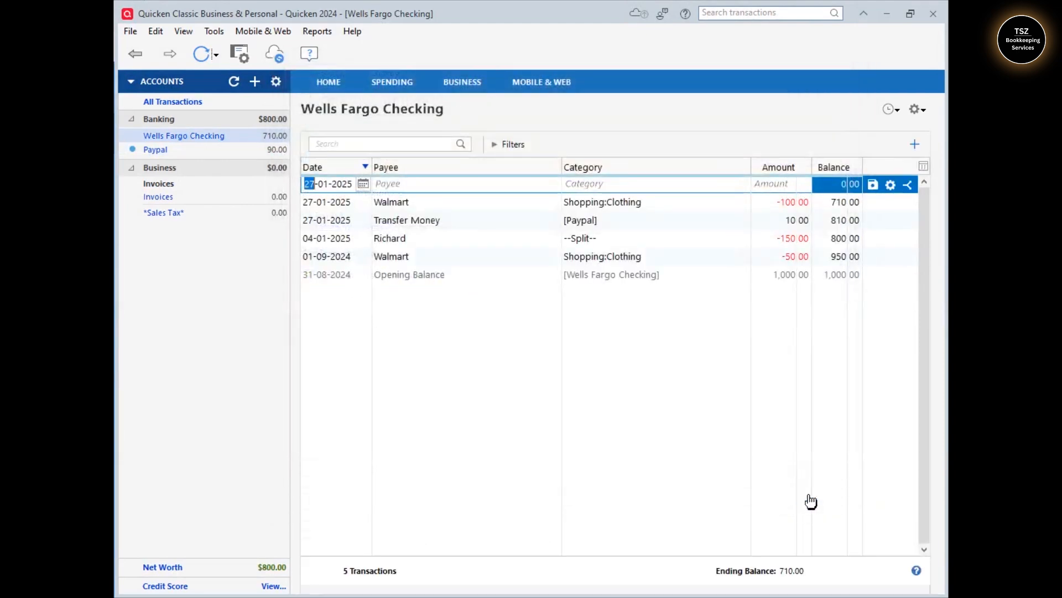
Close desktop Quicken, postponing the cloud sync, and switch back to Quicken on the Web
{"action": "left_click", "coordinate": [929, 19]}
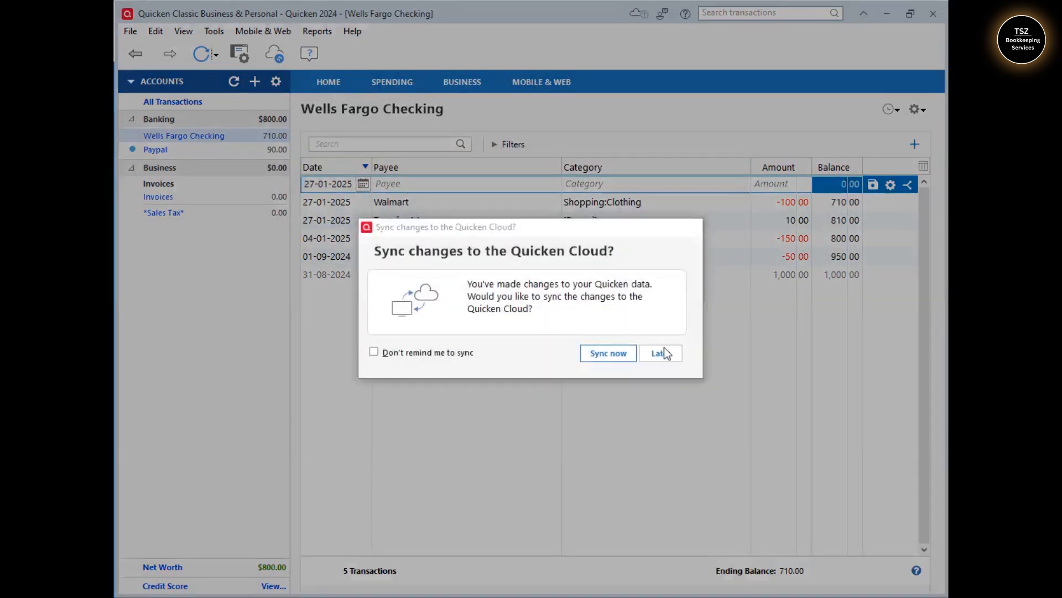
{"action": "left_click", "coordinate": [664, 353]}
{"action": "left_click", "coordinate": [585, 386]}
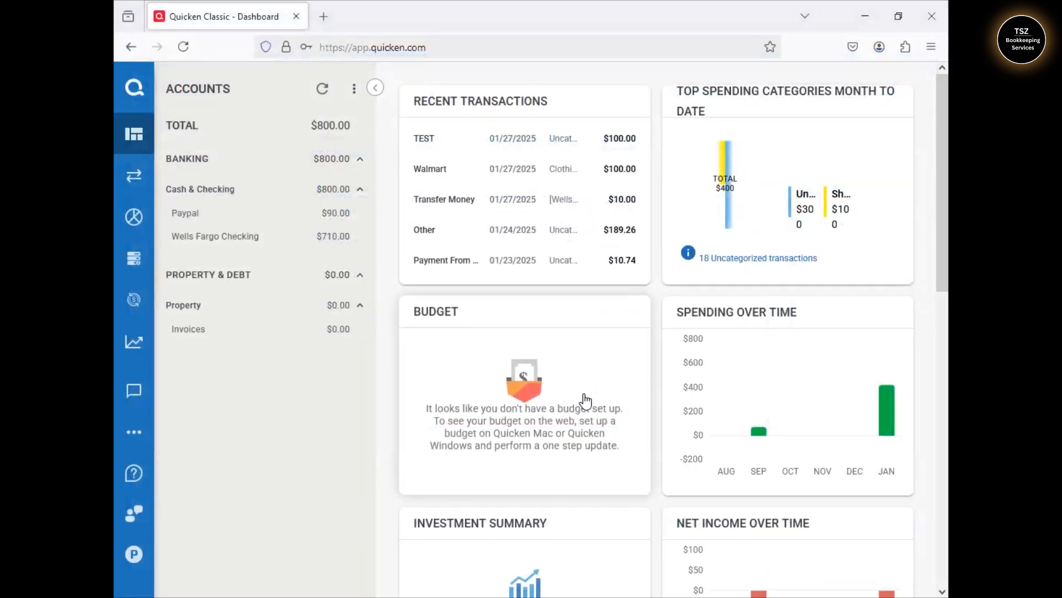
Add a transaction in the web Paypal account with payee TEST and an amount of -50.00
{"action": "left_click", "coordinate": [131, 180]}
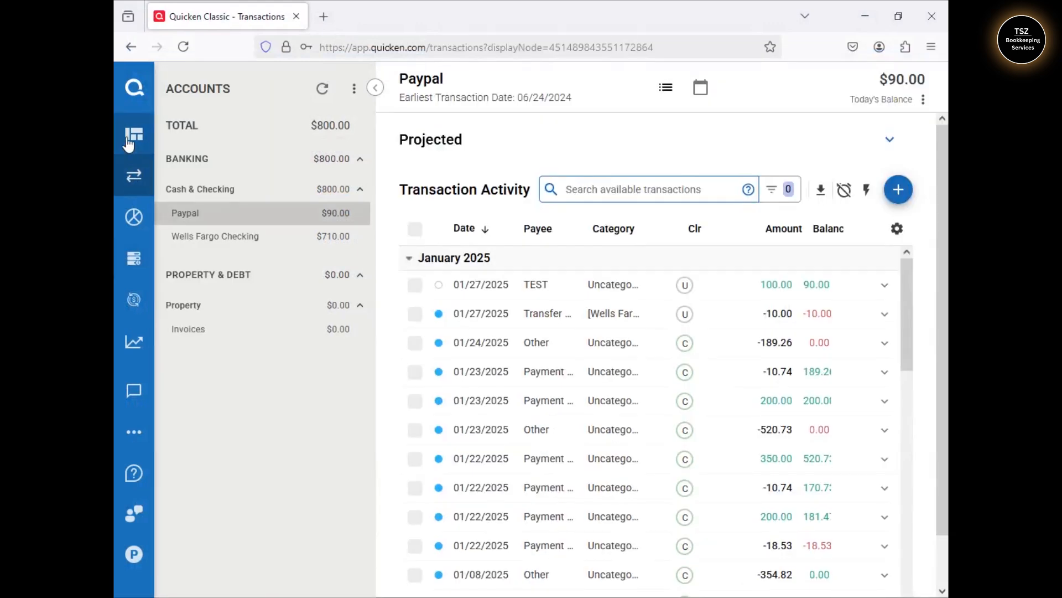
{"action": "left_click", "coordinate": [134, 136]}
{"action": "left_click", "coordinate": [241, 222]}
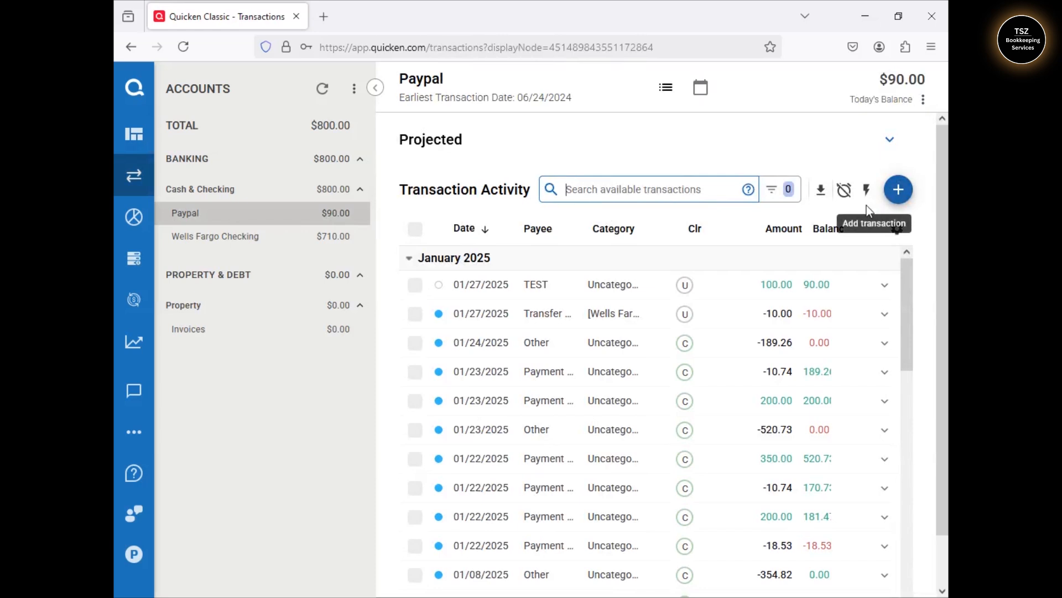
{"action": "left_click", "coordinate": [899, 189]}
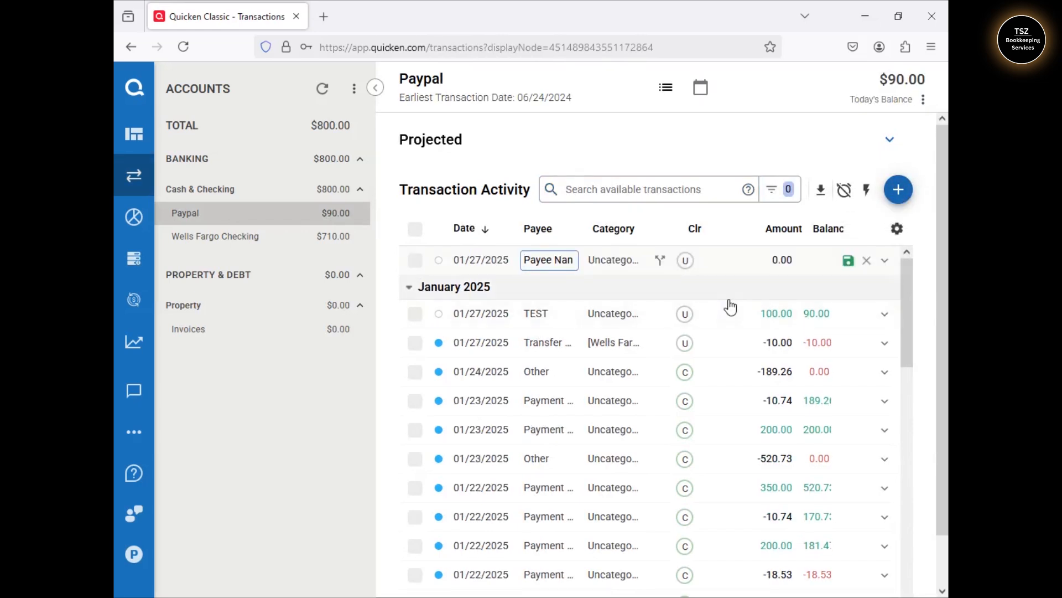
{"action": "type", "text": "TEST"}
{"action": "key", "text": "Tab"}
{"action": "key", "text": "Tab"}
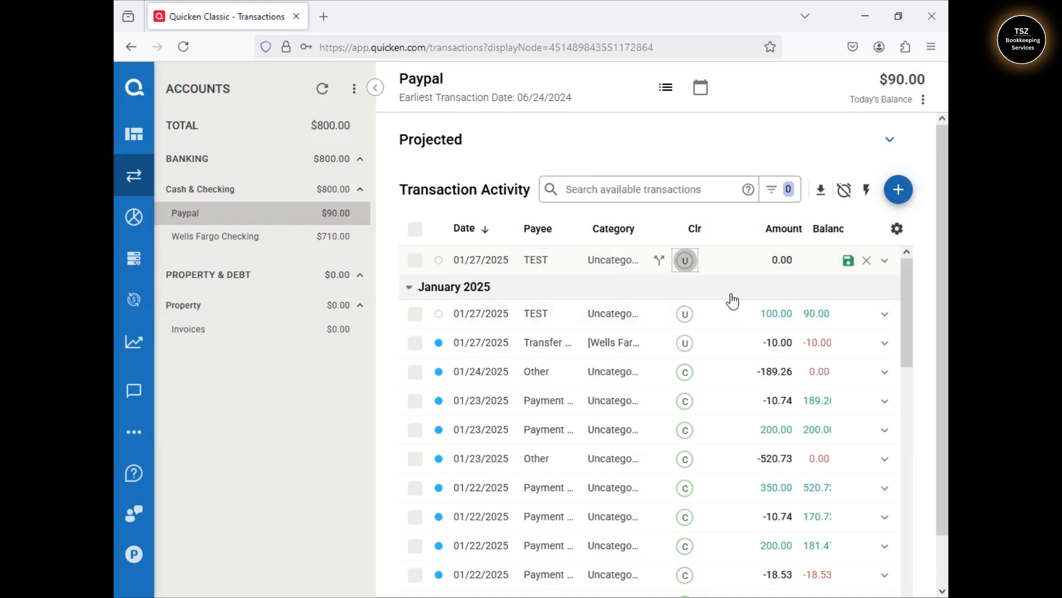
{"action": "key", "text": "Tab"}
{"action": "type", "text": "50"}
{"action": "key", "text": "Return"}
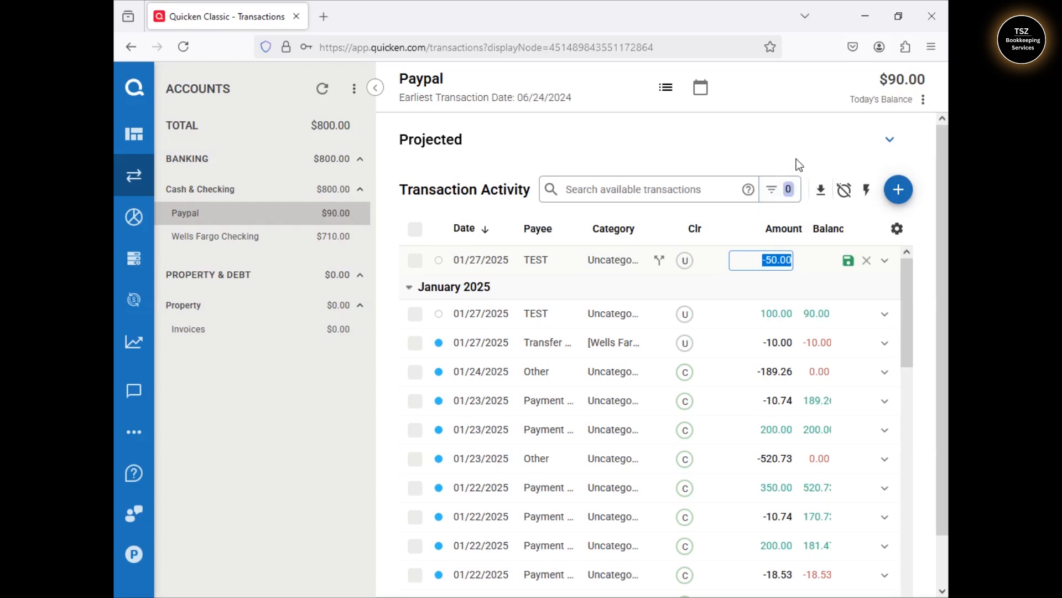
Save the new Paypal transaction and update all accounts on the web
{"action": "left_click", "coordinate": [849, 261]}
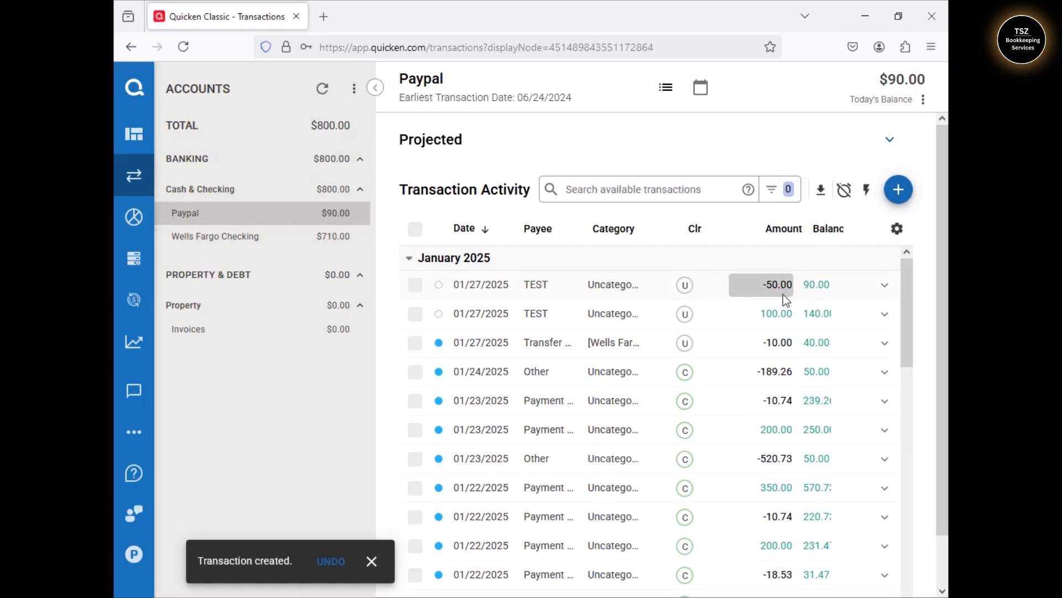
{"action": "left_click", "coordinate": [354, 89]}
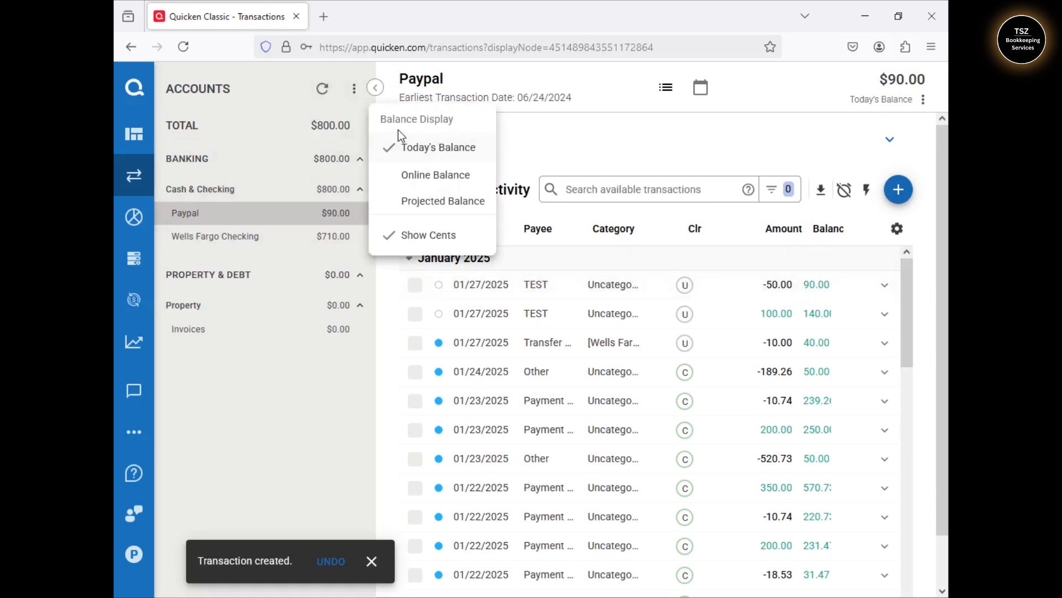
{"action": "left_click", "coordinate": [319, 96]}
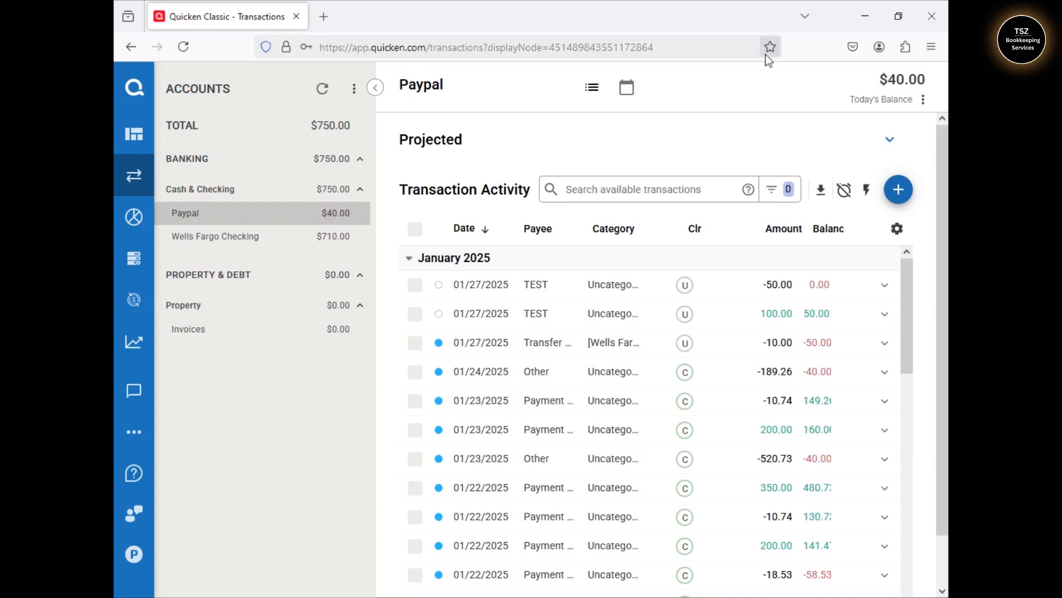
Reopen desktop Quicken and dismiss the One Step Update settings without updating
{"action": "left_click", "coordinate": [923, 99]}
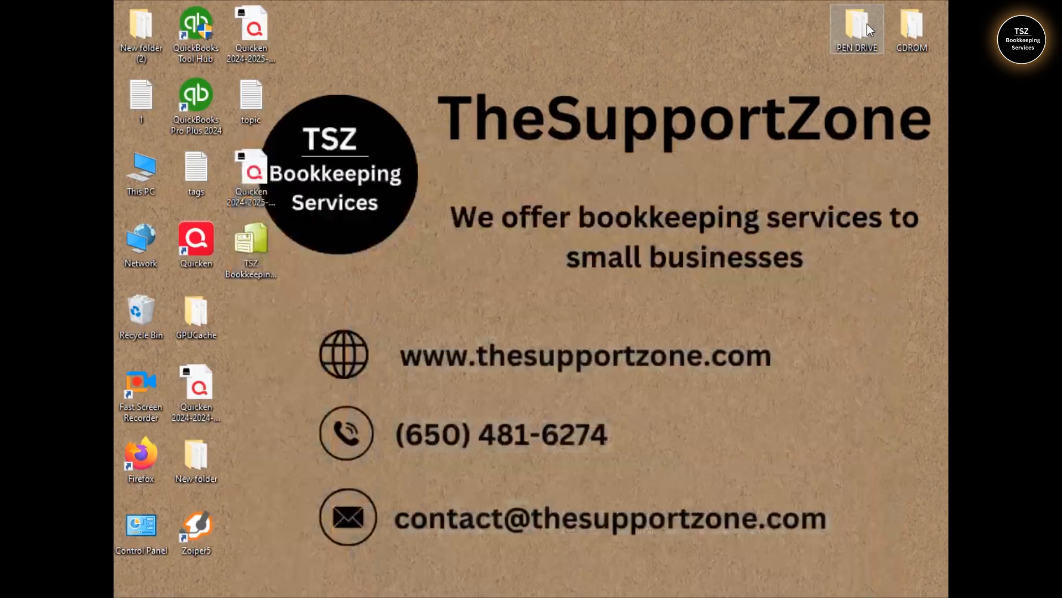
{"action": "double_click", "coordinate": [206, 248]}
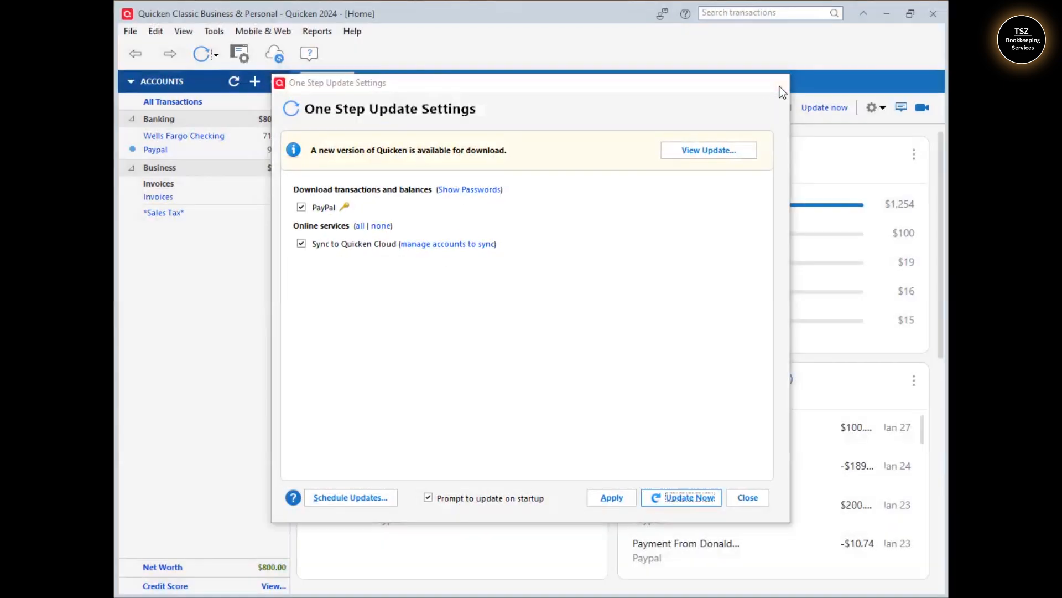
{"action": "left_click", "coordinate": [779, 87]}
Check the TEST entry in the Paypal register and the newest Walmart entry in Wells Fargo Checking
{"action": "left_click", "coordinate": [154, 150]}
{"action": "left_click", "coordinate": [441, 220]}
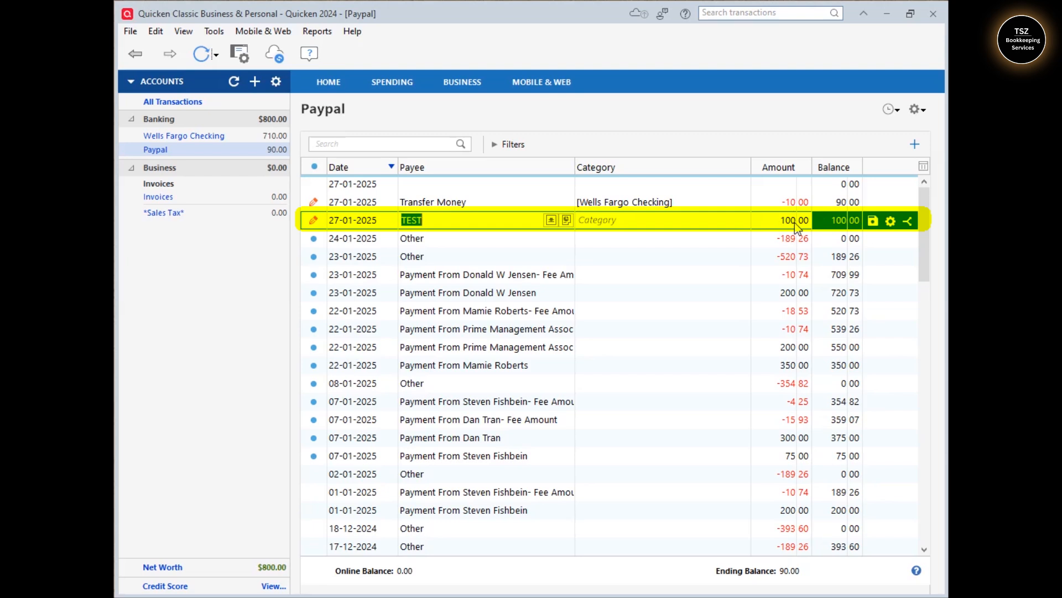
{"action": "left_click", "coordinate": [209, 136]}
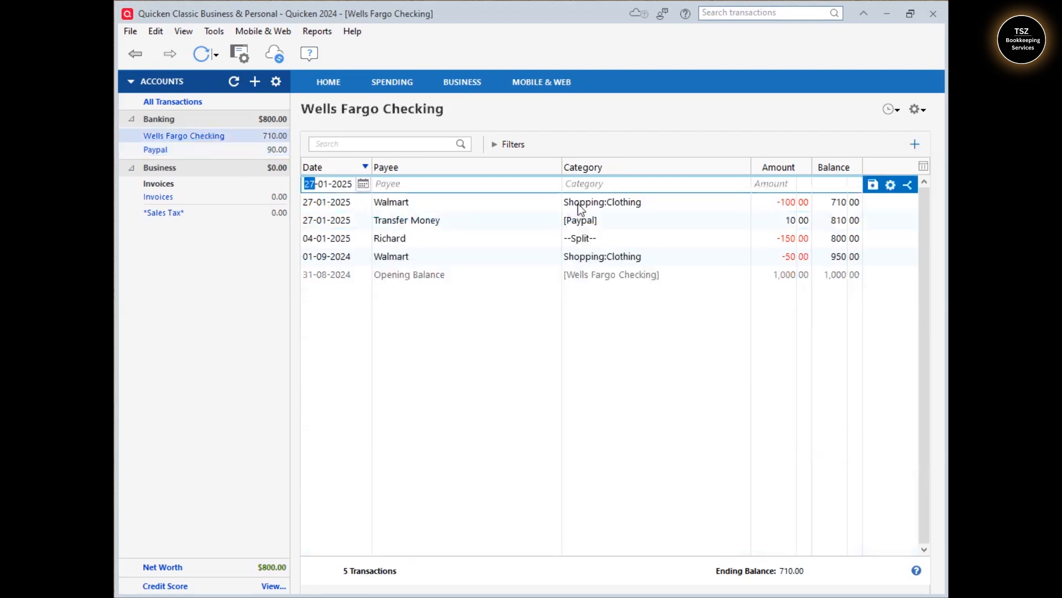
{"action": "left_click", "coordinate": [395, 203]}
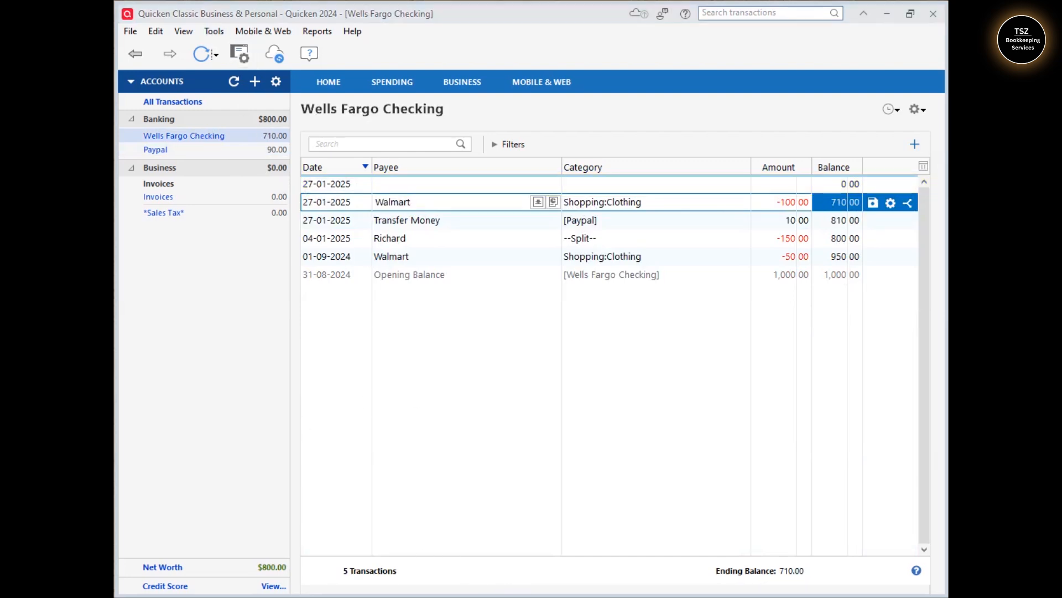
Check the Paypal transactions on the web, return to desktop Quicken and sync its data with the Quicken Cloud
{"action": "key", "text": "alt+Tab"}
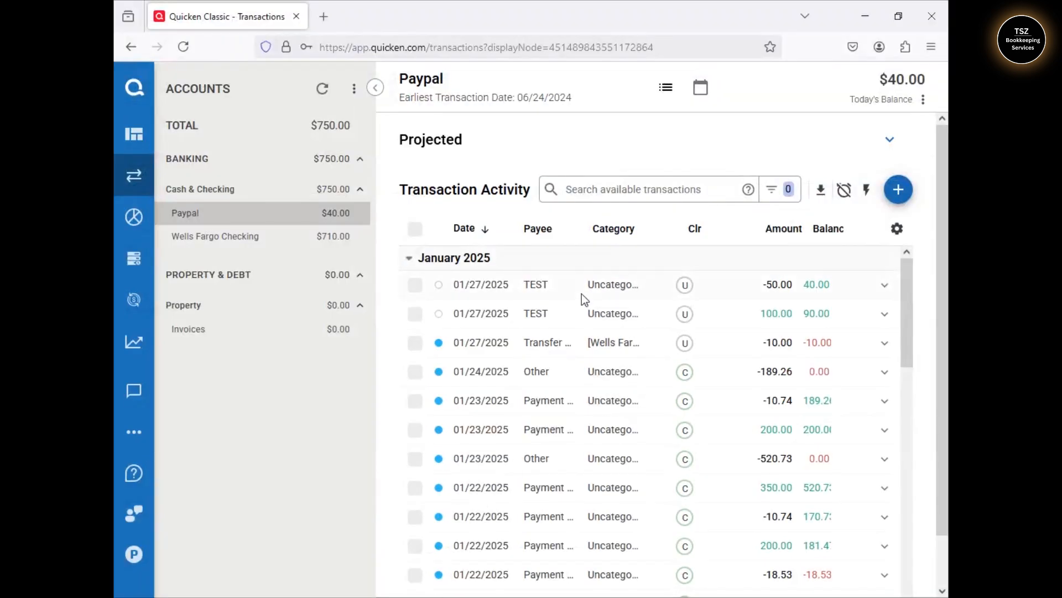
{"action": "left_click", "coordinate": [865, 17]}
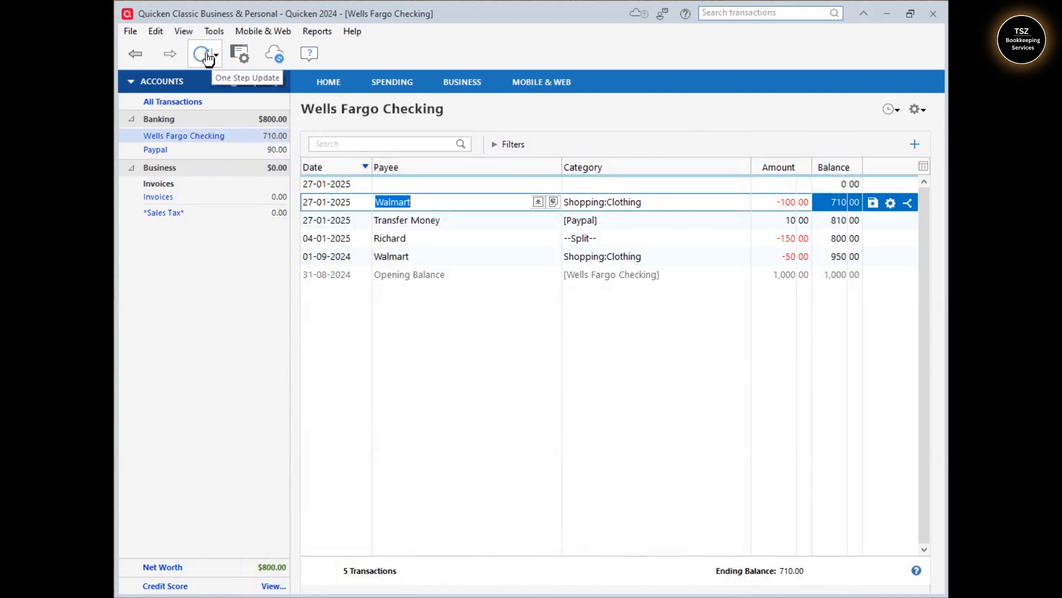
{"action": "left_click", "coordinate": [271, 59]}
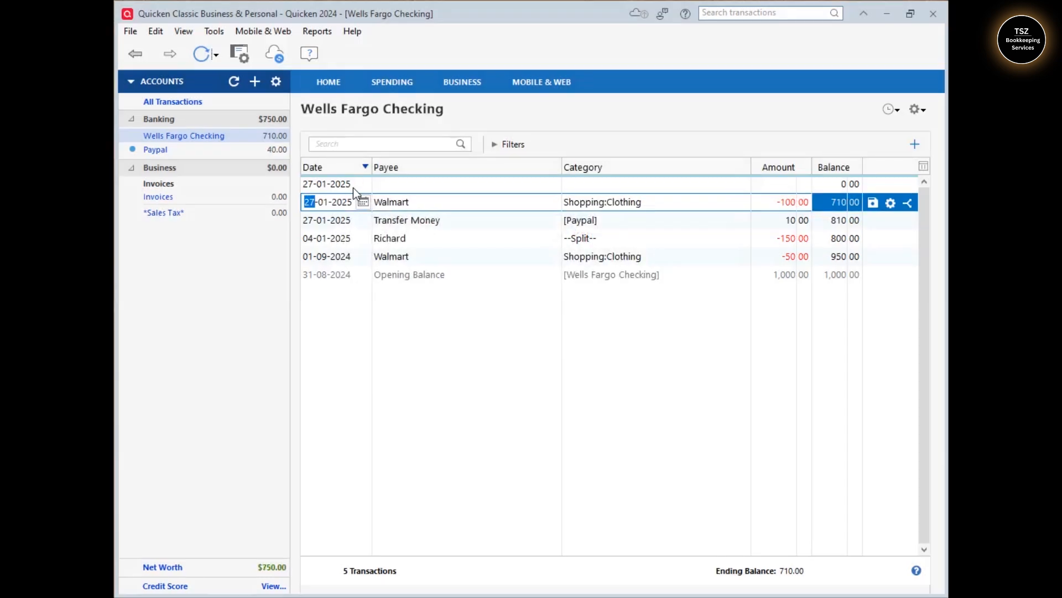
Open the Paypal register and check the amounts of the two TEST transactions dated 27-01-2025
{"action": "left_click", "coordinate": [165, 150]}
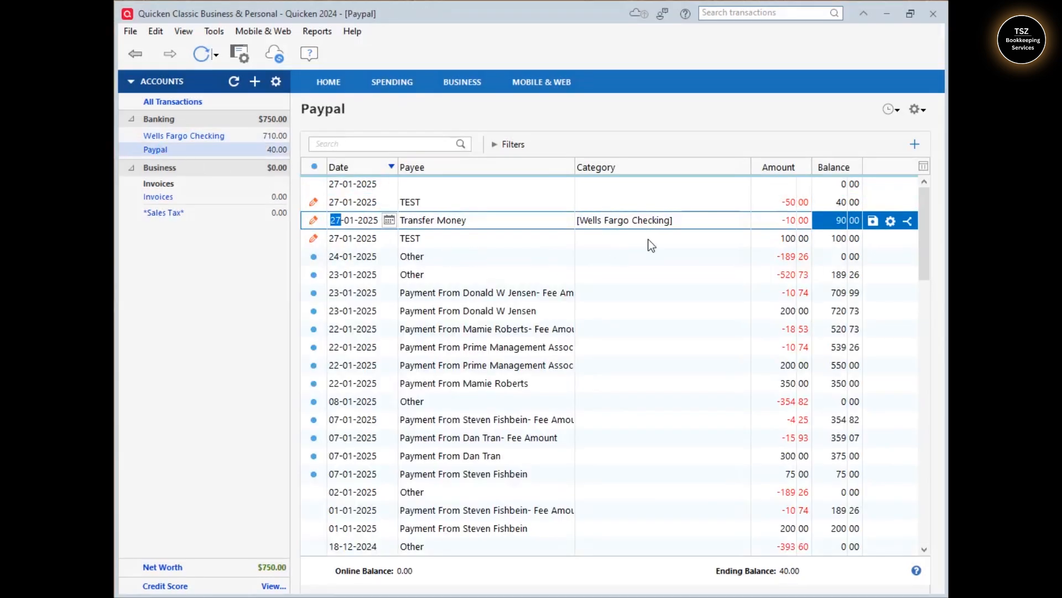
{"action": "left_click", "coordinate": [789, 205]}
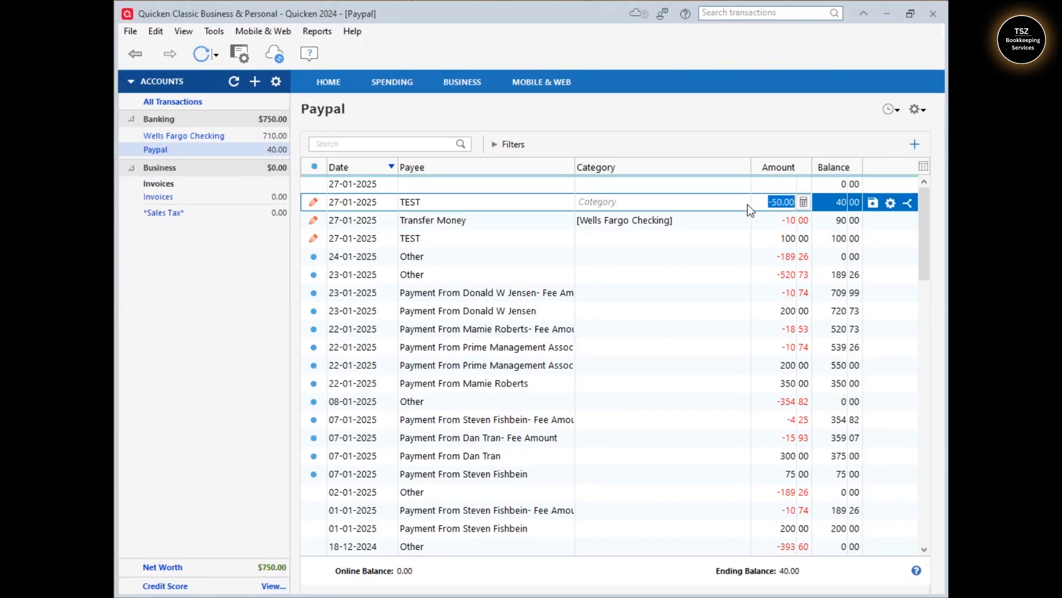
{"action": "left_click", "coordinate": [759, 237]}
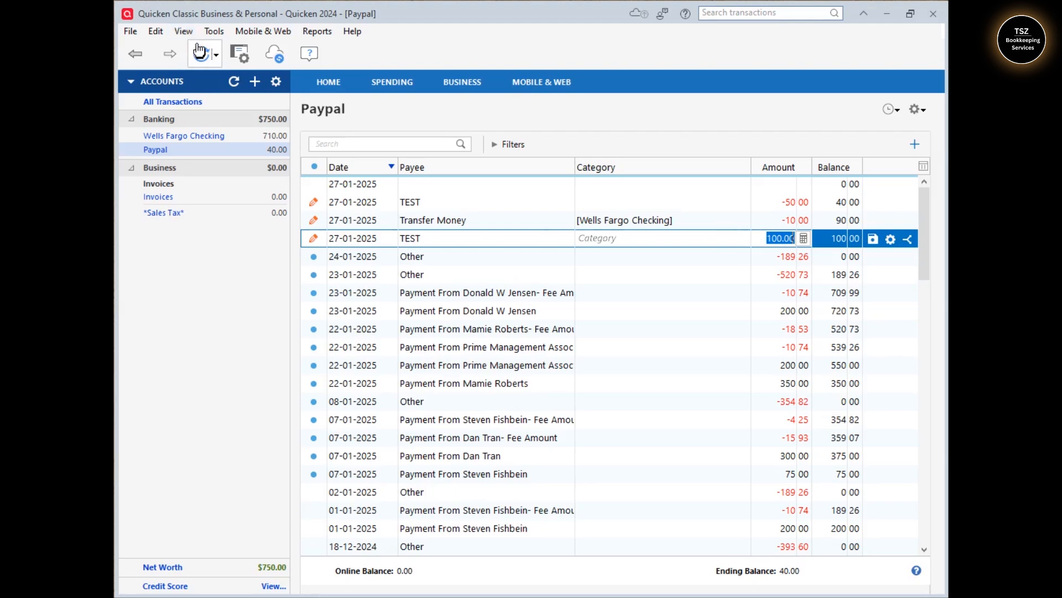
{"action": "left_click", "coordinate": [281, 65]}
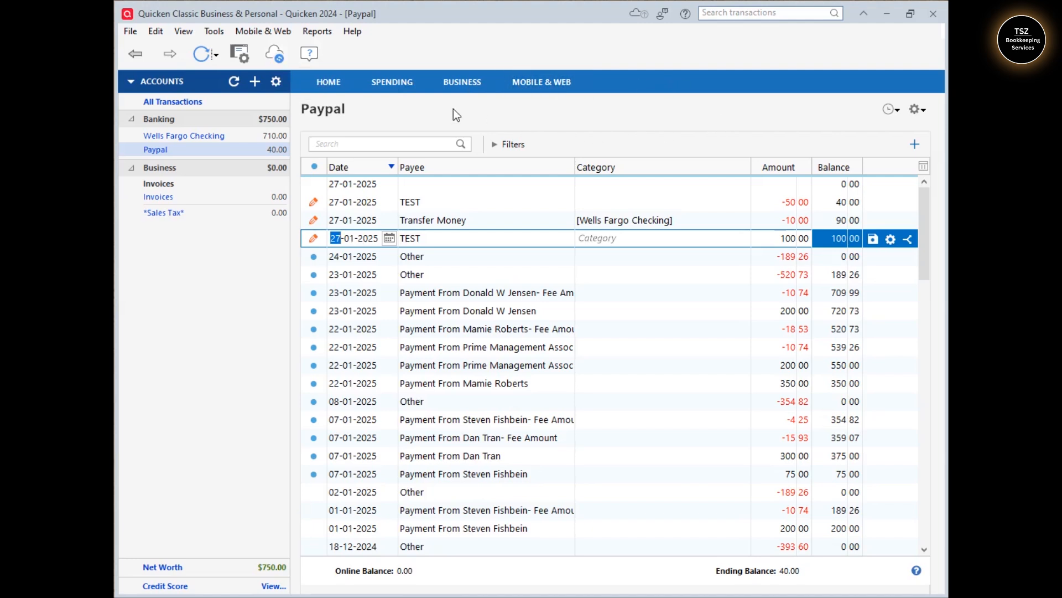
View the Home dashboard and minimize the Quicken window to return to the desktop
{"action": "left_click", "coordinate": [347, 93]}
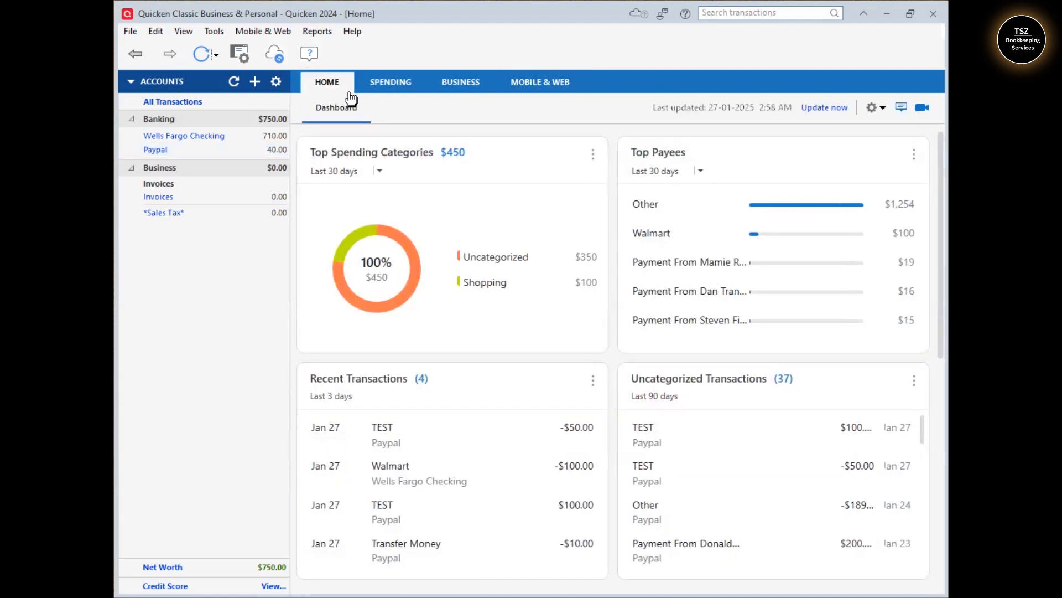
{"action": "left_click", "coordinate": [887, 21]}
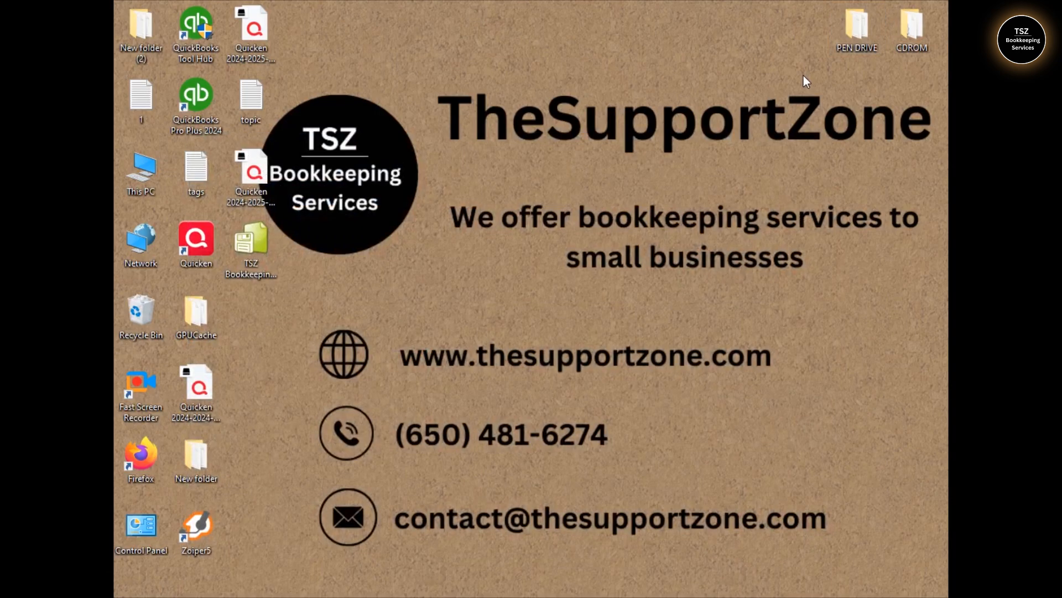
{"action": "left_click_drag", "start_coordinate": [275, 310], "coordinate": [720, 370]}
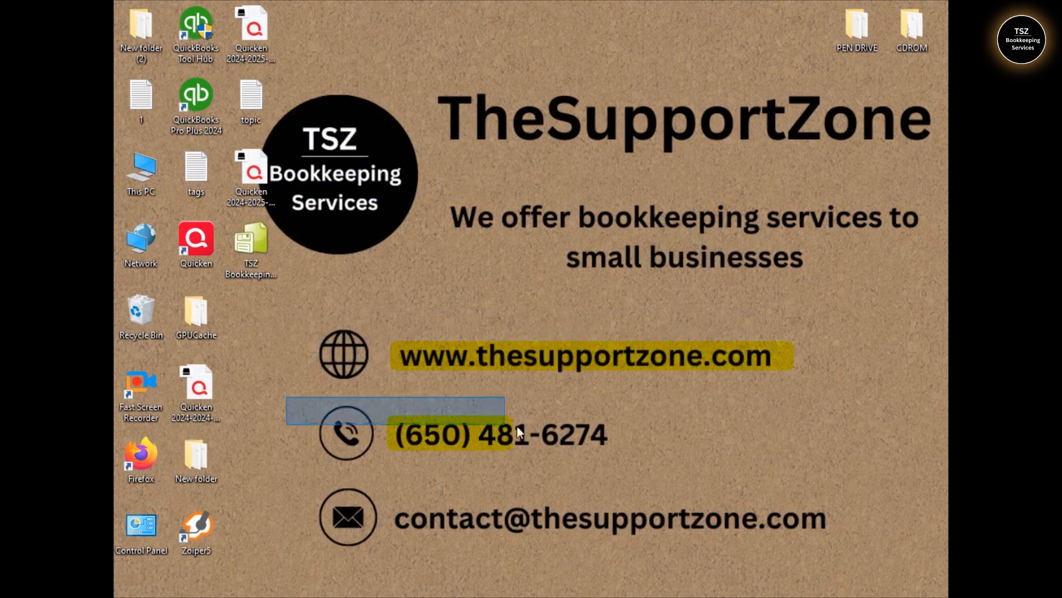